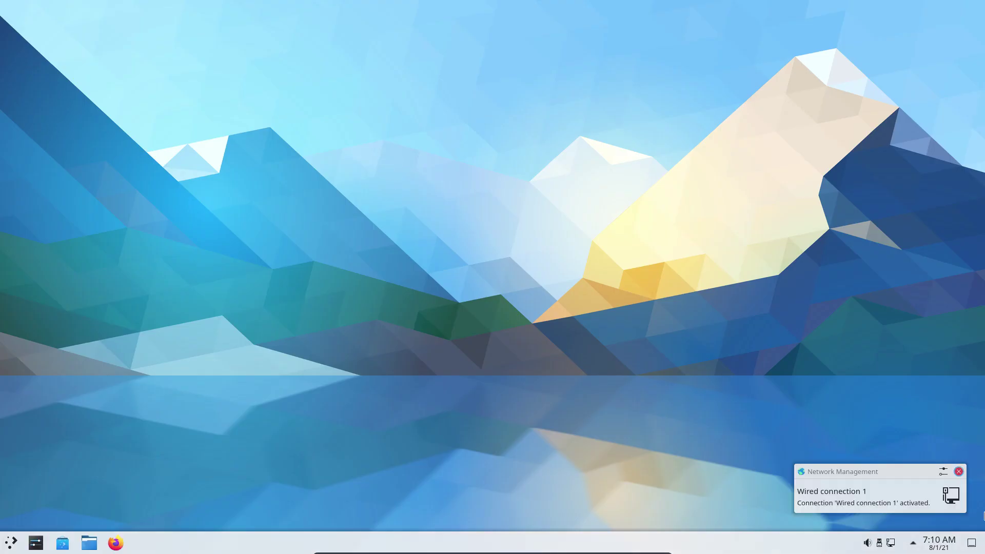
# Dismiss the network notification and launch Install Arch Linux from a Kickoff search for 'inst'
pyautogui.click(958, 471)
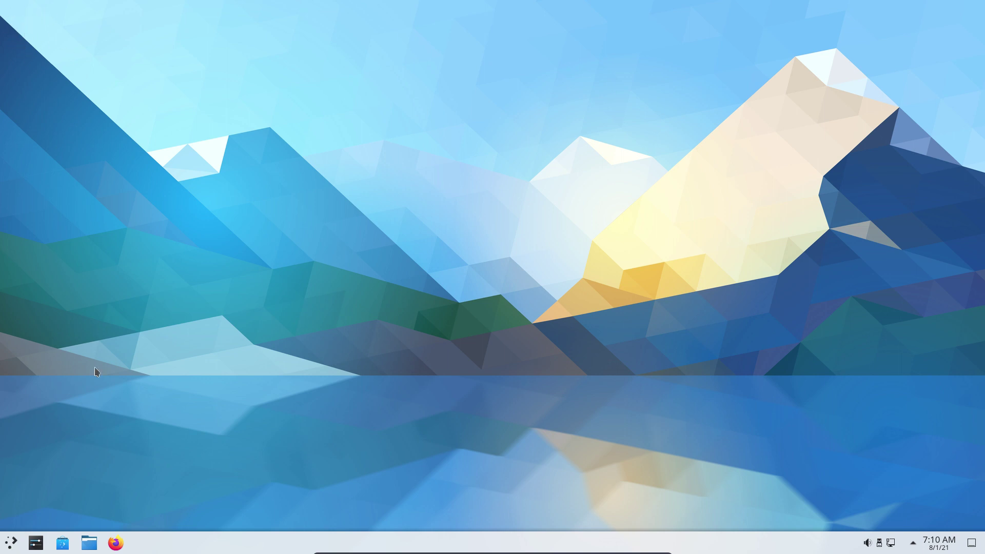
pyautogui.click(9, 546)
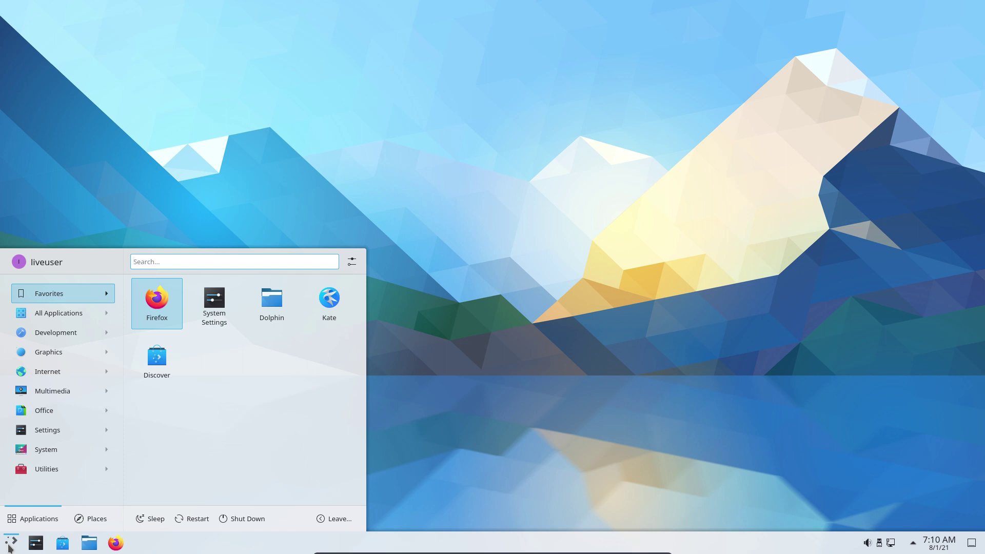
pyautogui.write('inst')
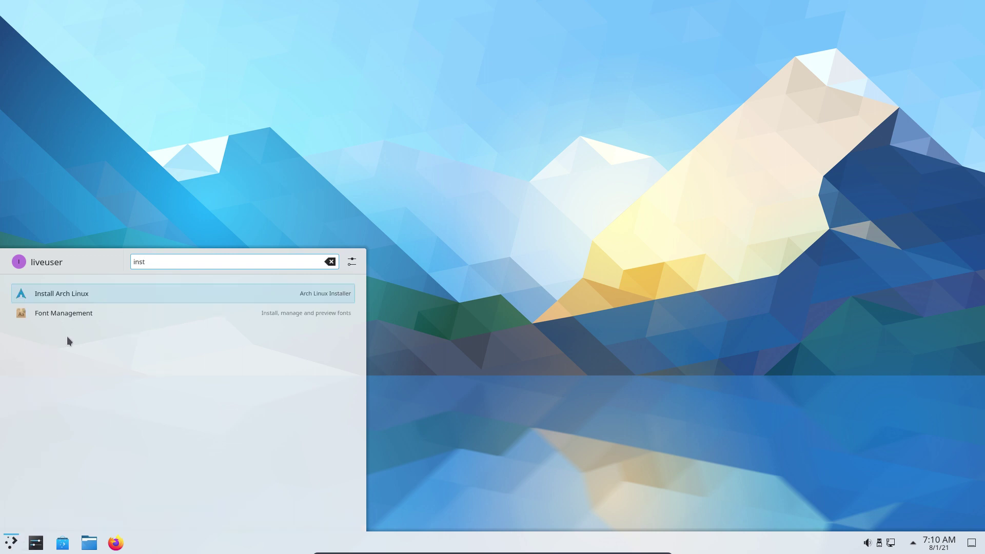
pyautogui.click(106, 291)
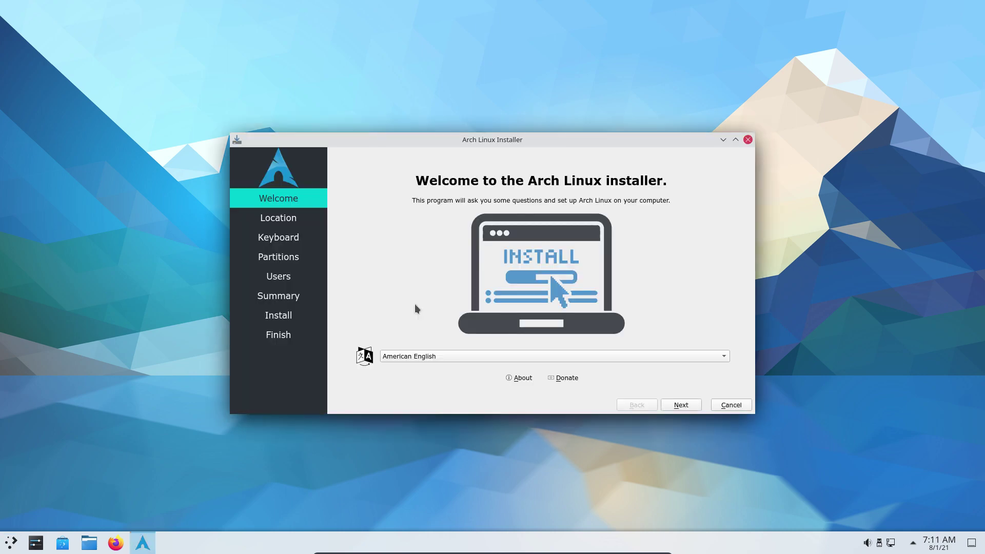
# View the installer's About info, then accept the Welcome page and the Brussels location
pyautogui.click(517, 380)
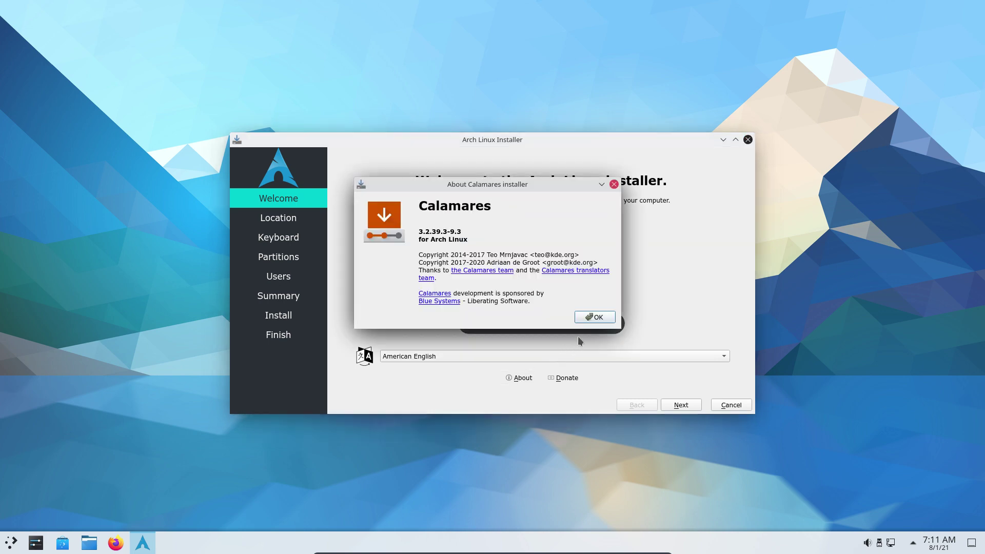
pyautogui.click(599, 318)
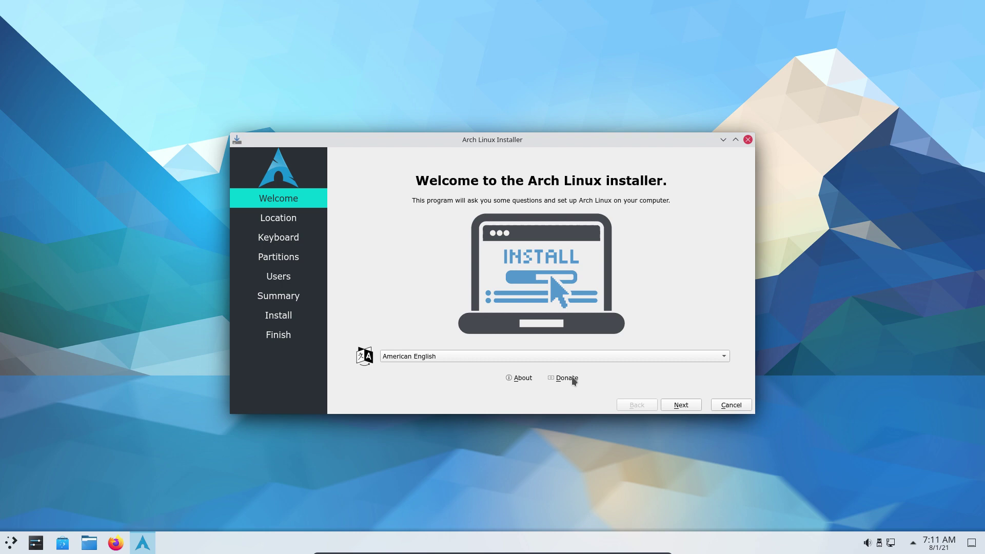
pyautogui.click(678, 407)
pyautogui.click(677, 406)
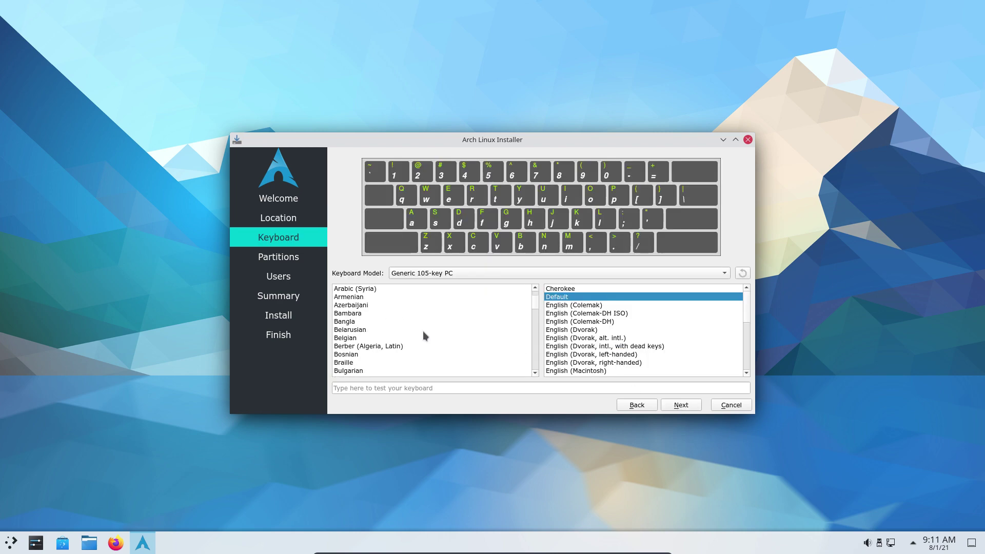
# Choose the Belgian keyboard layout
pyautogui.click(394, 330)
pyautogui.click(402, 337)
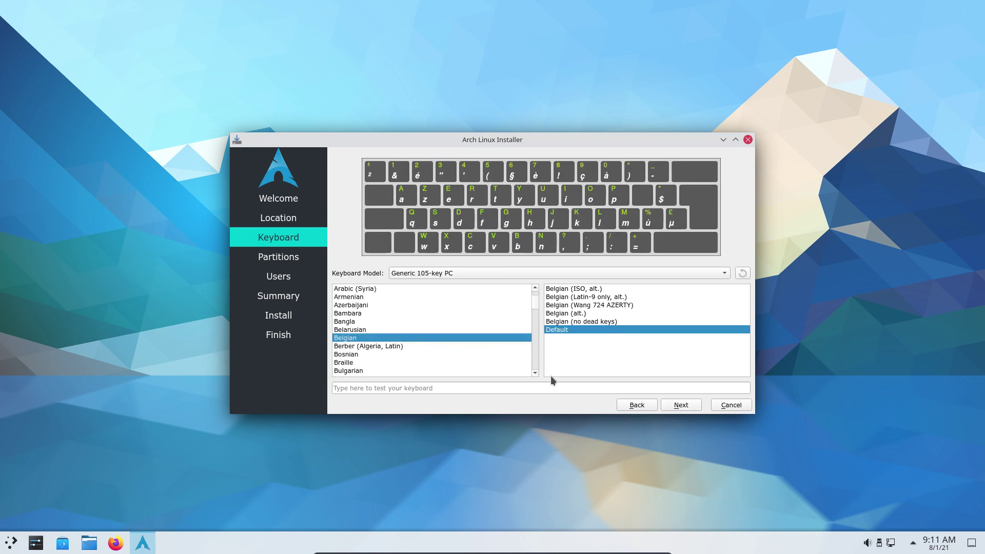
pyautogui.click(683, 408)
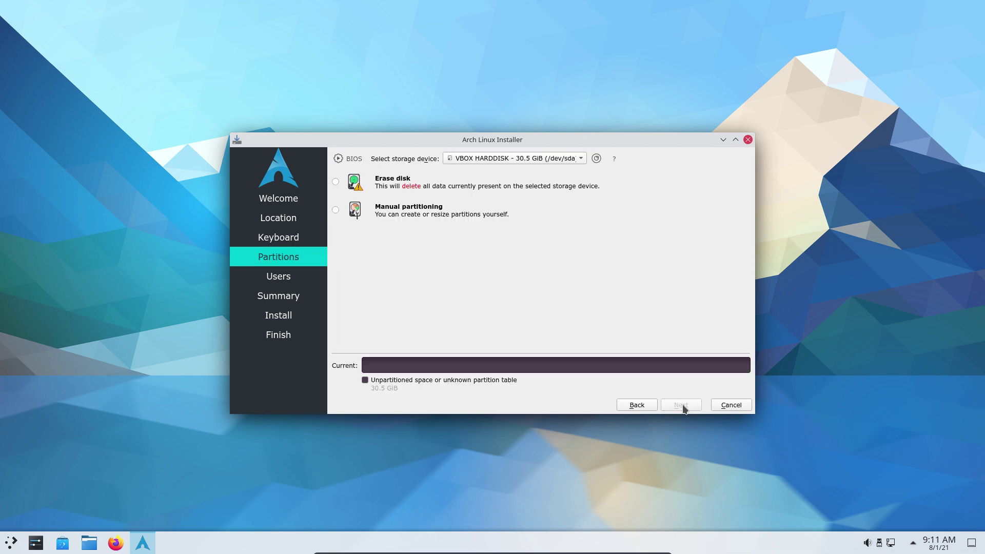
# Select Erase disk partitioning with Swap to file
pyautogui.click(400, 185)
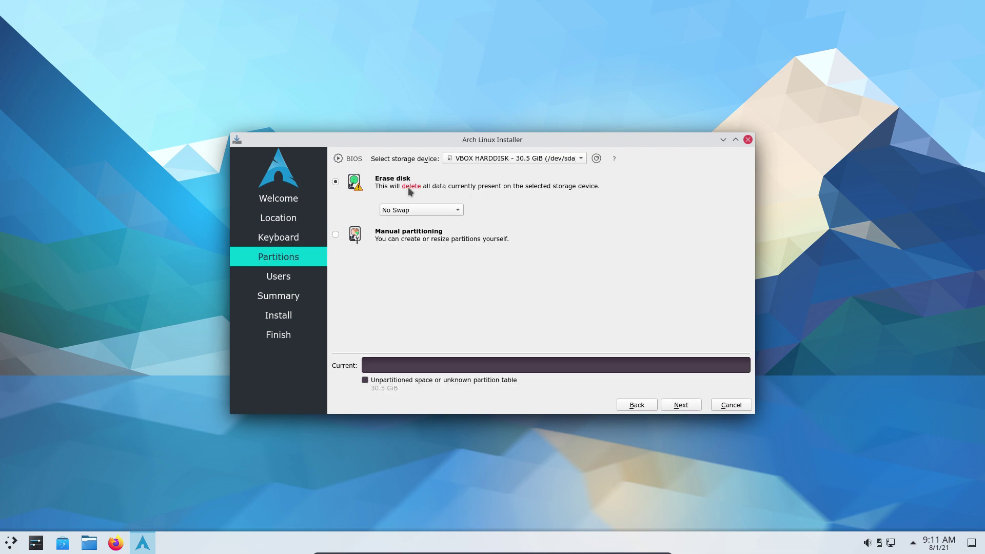
pyautogui.click(457, 211)
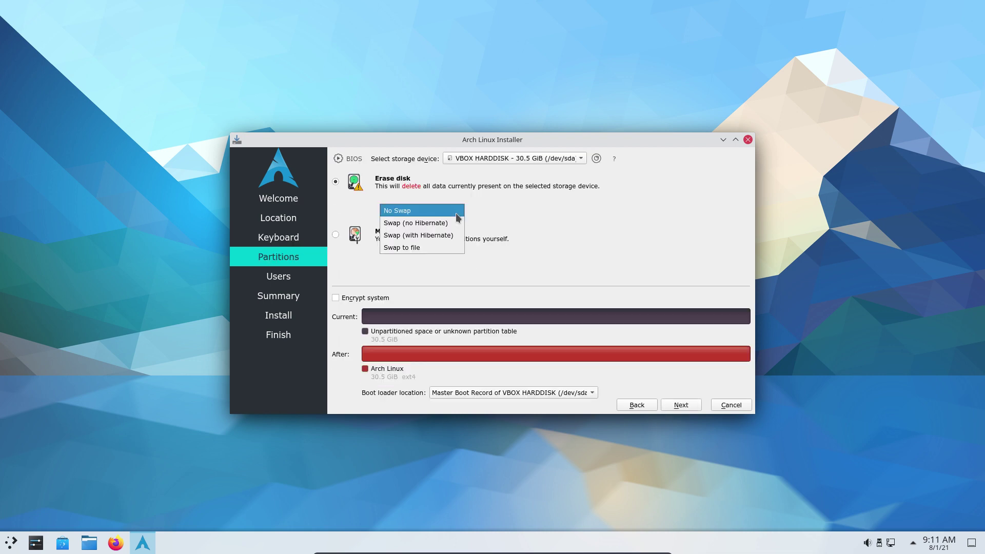
pyautogui.click(425, 248)
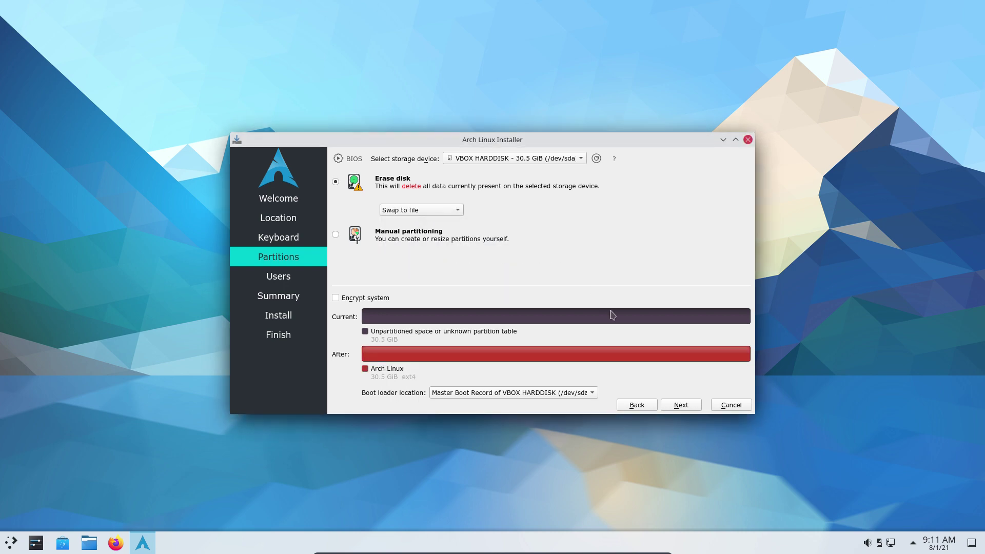
# Enter the user's name and password twice, reuse the password for administrator, and continue to Summary
pyautogui.click(681, 407)
pyautogui.write('er')
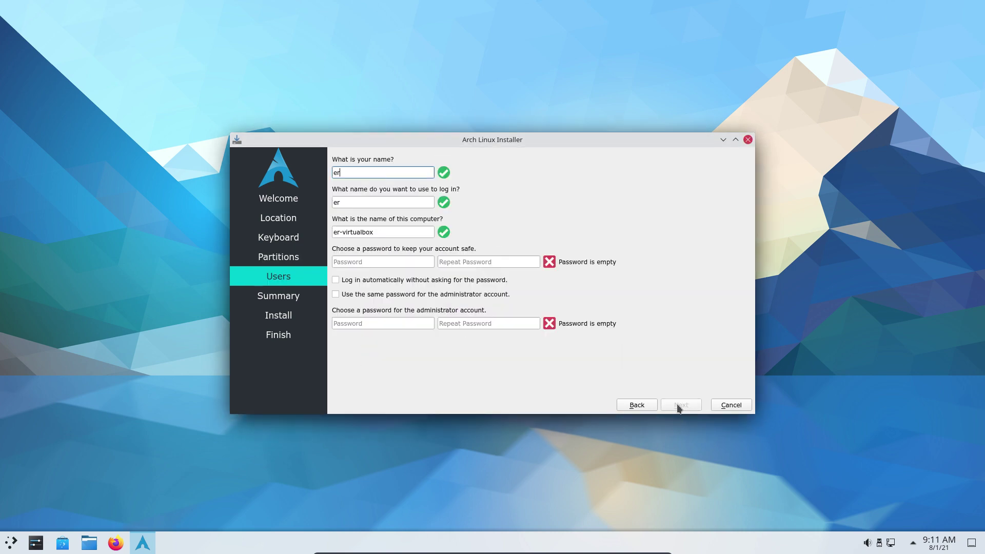
pyautogui.write('ik')
pyautogui.press('Tab')
pyautogui.press('Tab')
pyautogui.press('Tab')
pyautogui.write('•••')
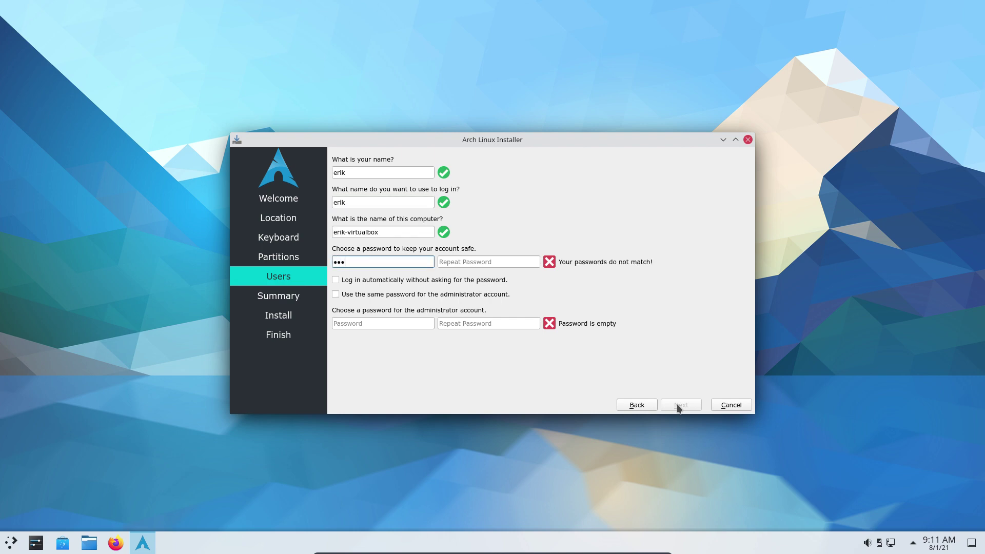
pyautogui.press('BackSpace')
pyautogui.press('BackSpace')
pyautogui.press('BackSpace')
pyautogui.write('••••')
pyautogui.press('Tab')
pyautogui.write('••••')
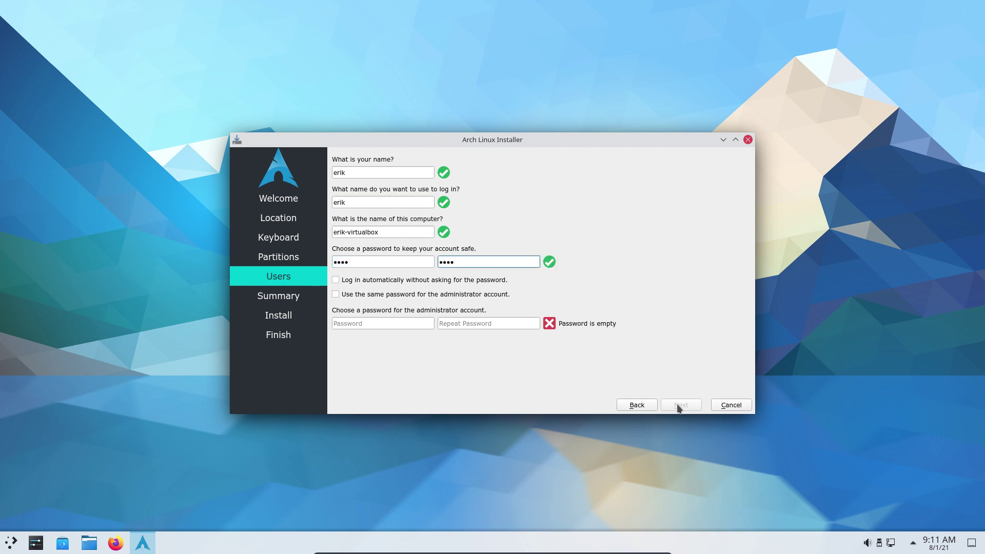
pyautogui.click(393, 294)
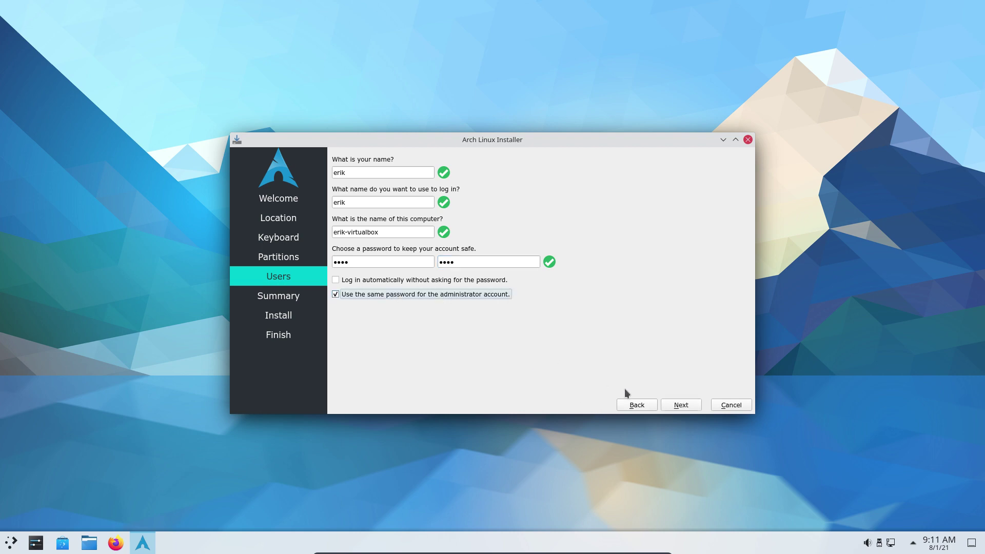
pyautogui.click(681, 408)
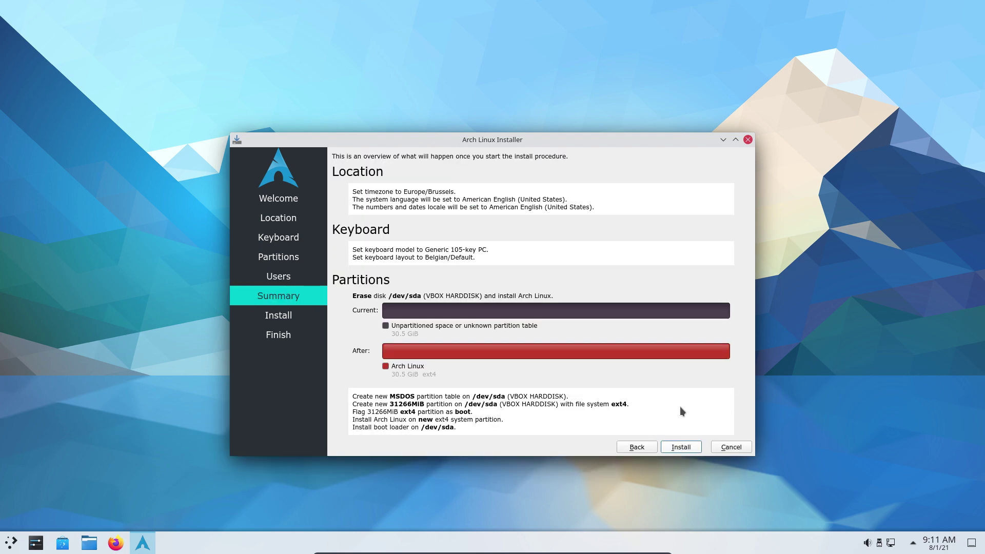
# Start the installation, flip through the slideshow, and open Firefox from the taskbar
pyautogui.click(685, 446)
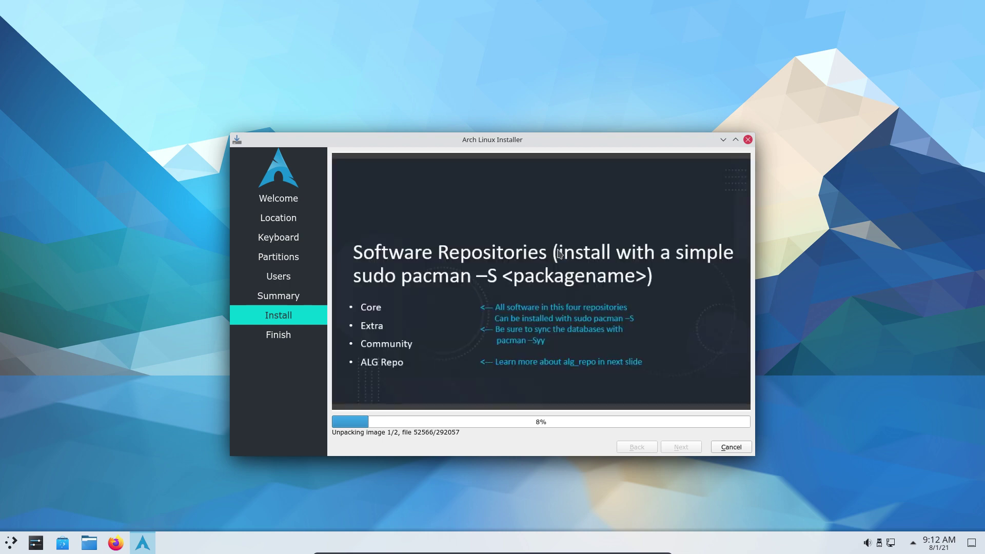
pyautogui.click(559, 253)
pyautogui.rightClick(581, 258)
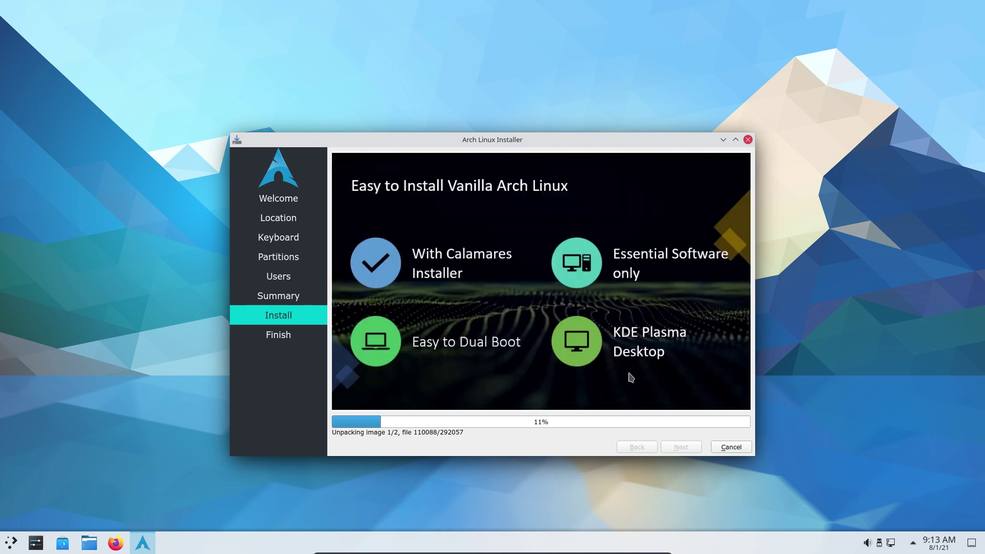
pyautogui.click(116, 543)
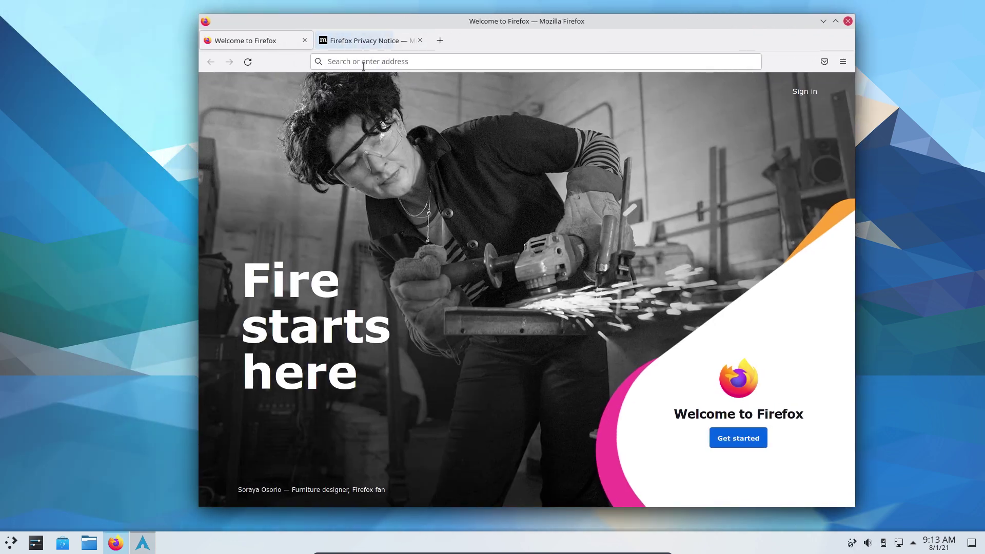
# Load alci.online in Firefox
pyautogui.click(363, 63)
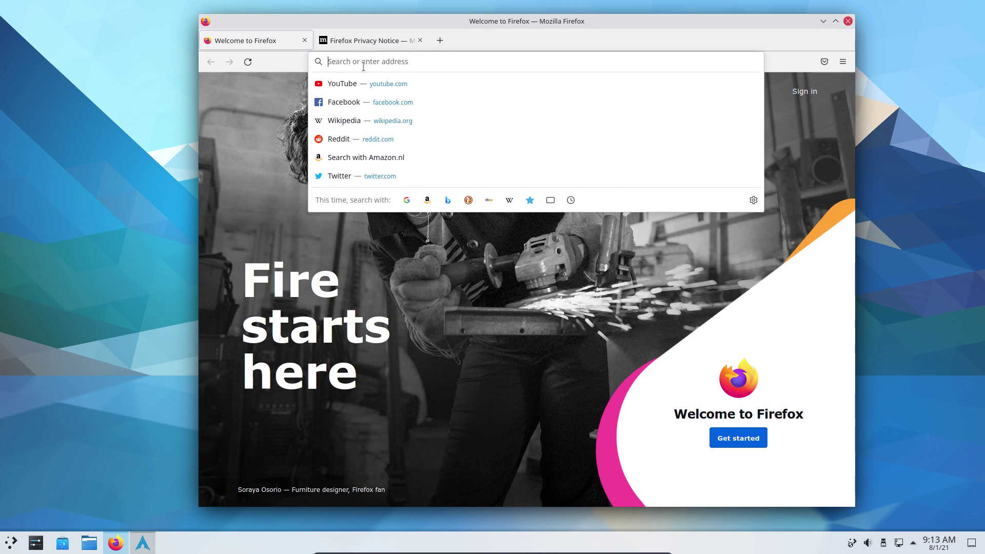
pyautogui.write('alci')
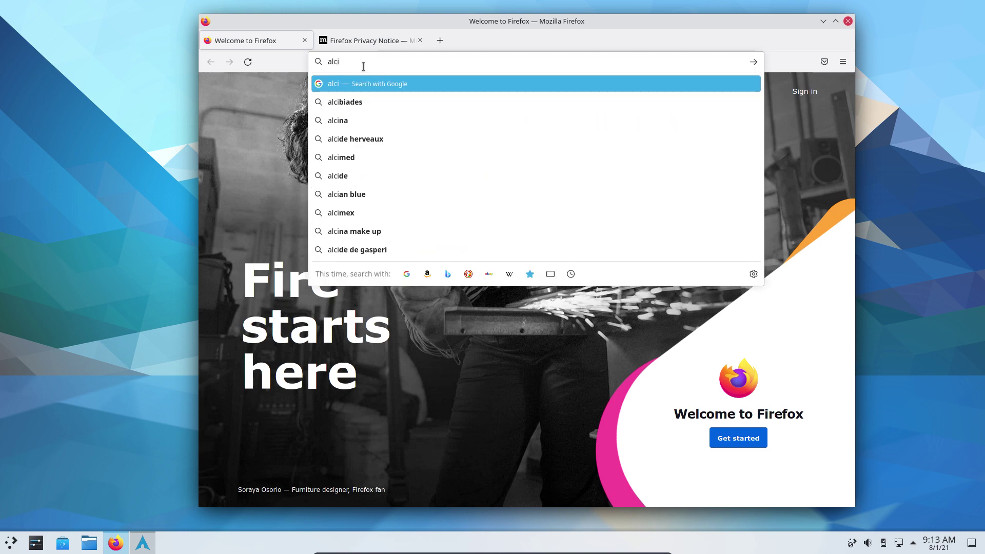
pyautogui.write('.online')
pyautogui.press('Return')
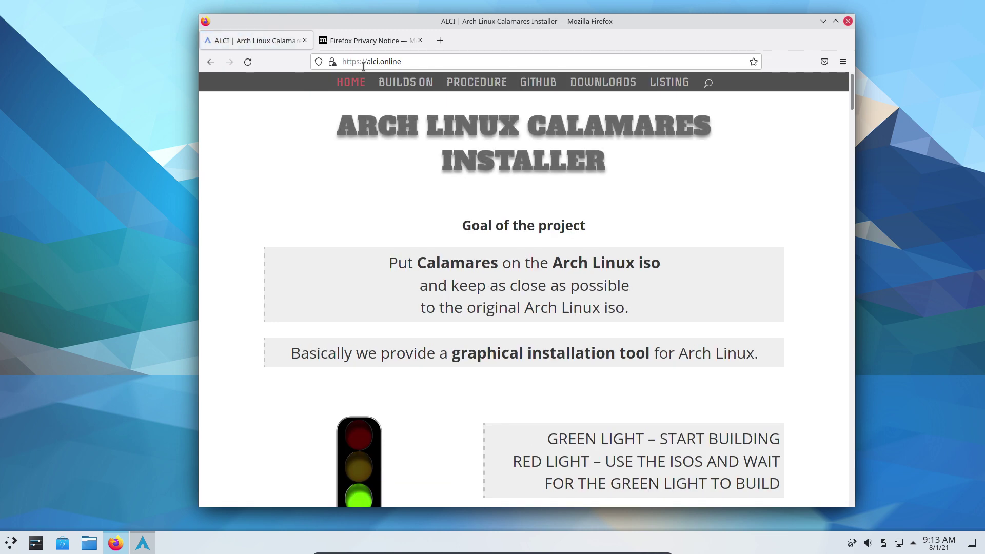
# Resize the browser window and replace the address with arcolinuxiso.com
pyautogui.doubleClick(668, 19)
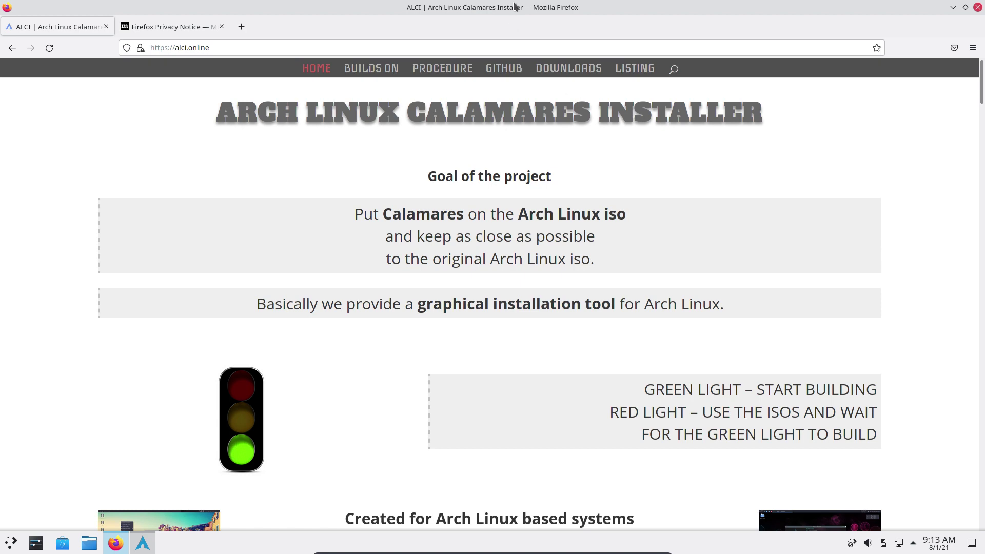
pyautogui.moveTo(515, 7); pyautogui.dragTo(536, 77)
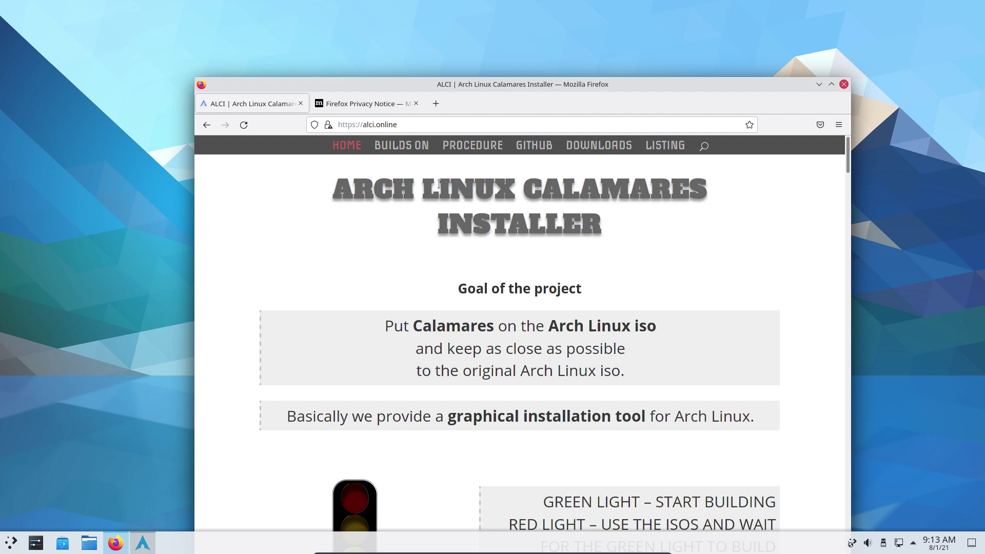
pyautogui.moveTo(398, 124); pyautogui.dragTo(363, 119)
pyautogui.write('arco')
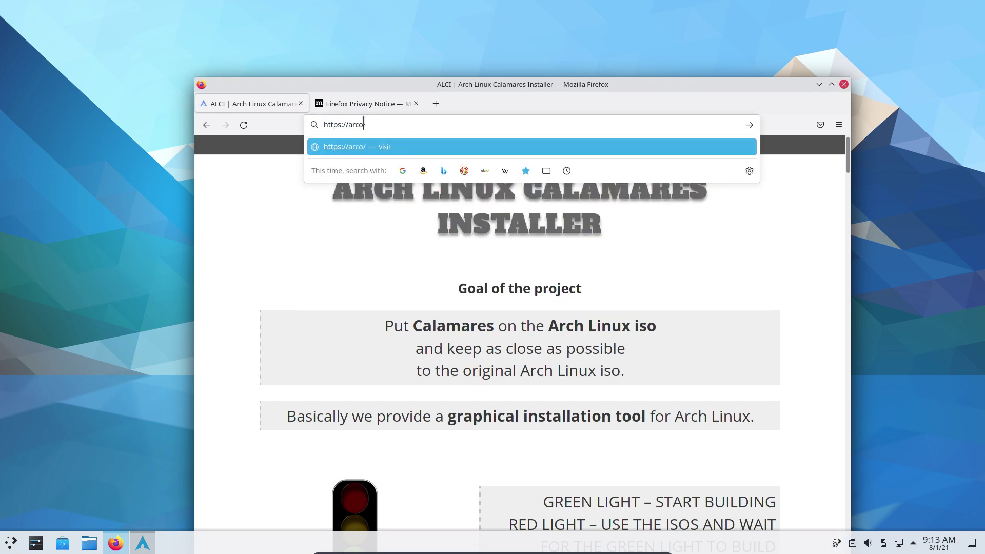
pyautogui.write('linuxiso.com')
pyautogui.press('Return')
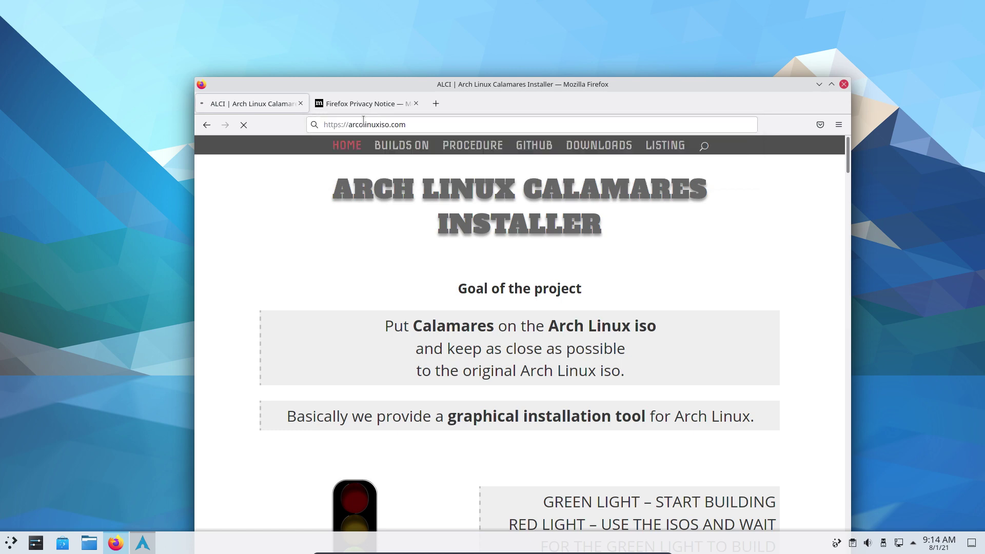
# Open the GUIDE and CARLI 10 article list on arcolinuxiso.com, then minimize Firefox
pyautogui.moveTo(478, 150)
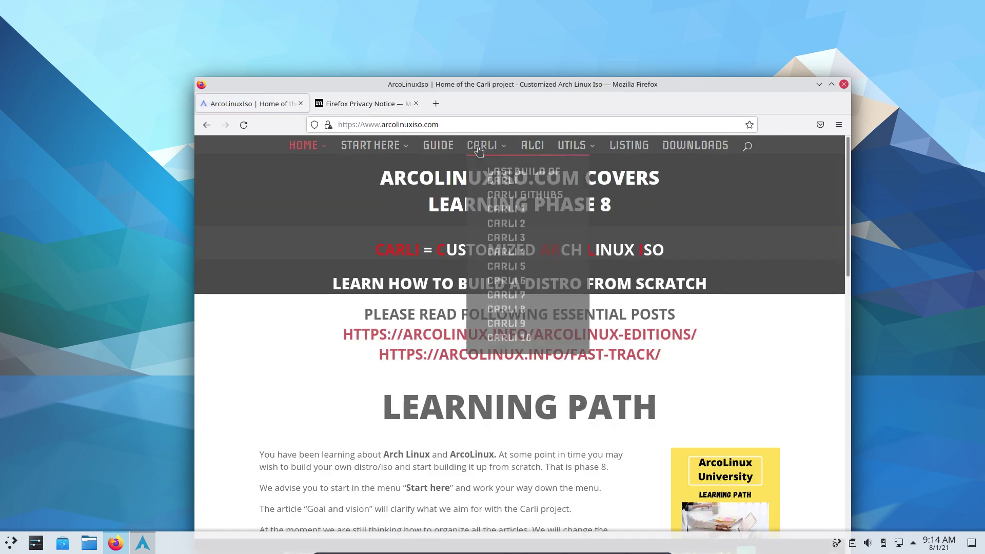
pyautogui.click(439, 149)
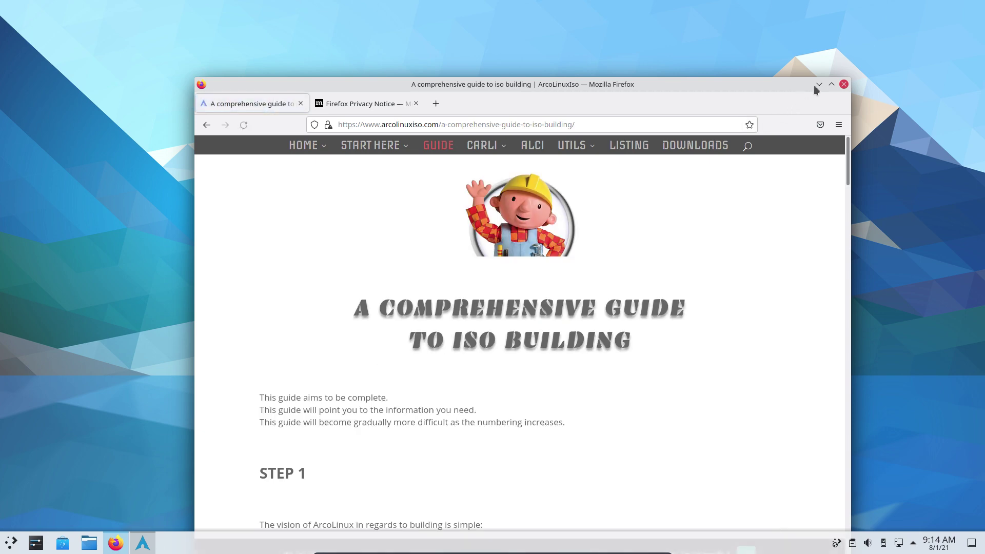
pyautogui.click(830, 84)
pyautogui.moveTo(454, 73)
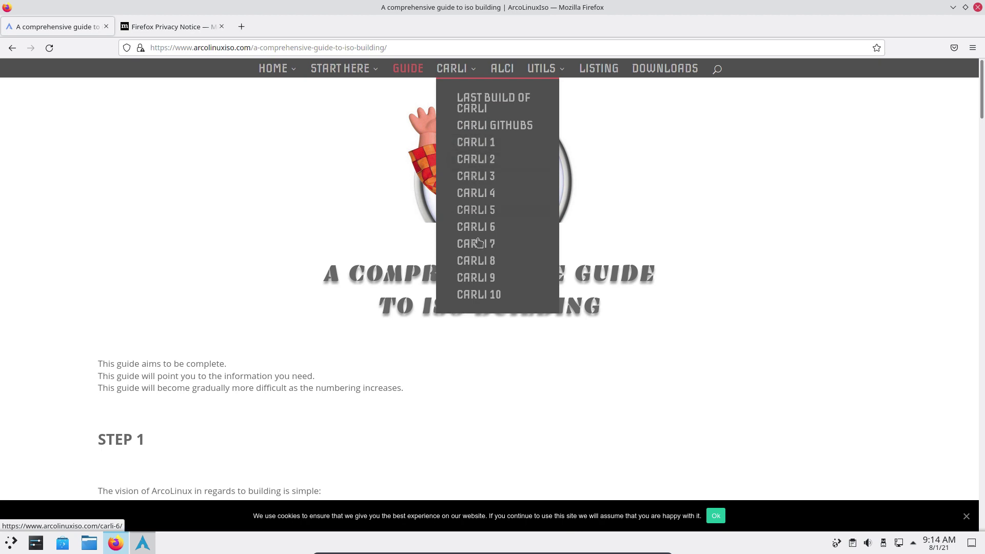
pyautogui.click(484, 295)
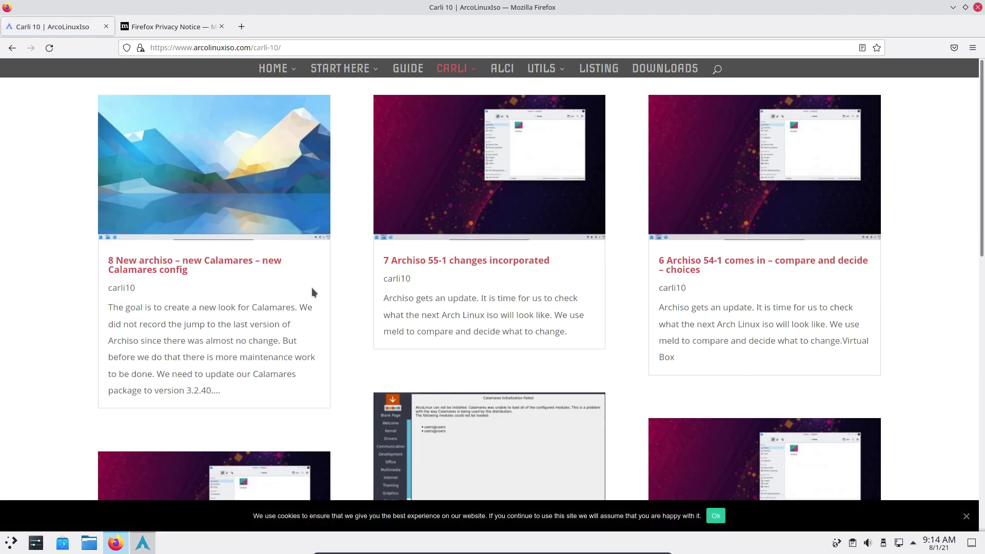
pyautogui.click(953, 7)
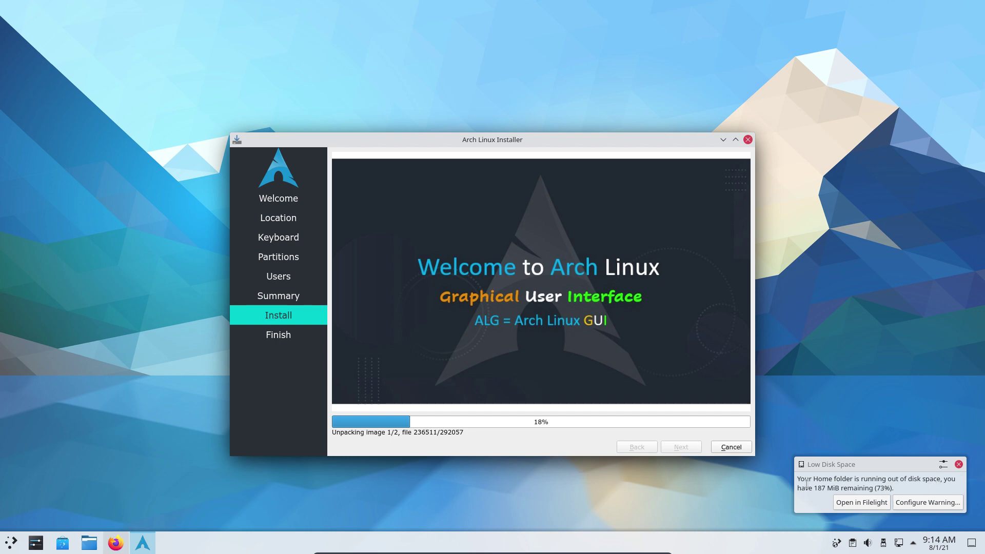
# Dismiss the low disk space warning, page through the slideshow, move the installer up-right, and open Konsole
pyautogui.moveTo(805, 487); pyautogui.dragTo(920, 489)
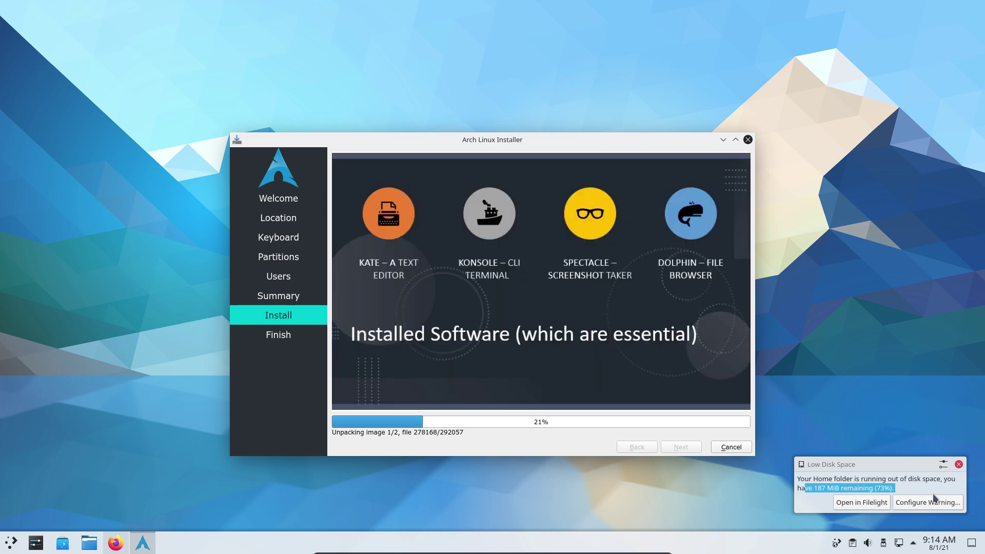
pyautogui.click(952, 476)
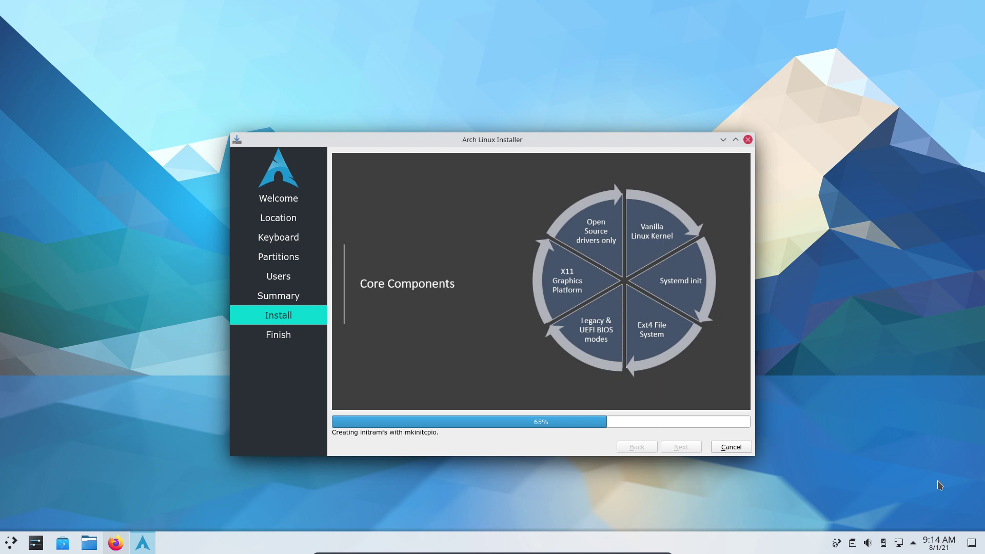
pyautogui.click(549, 312)
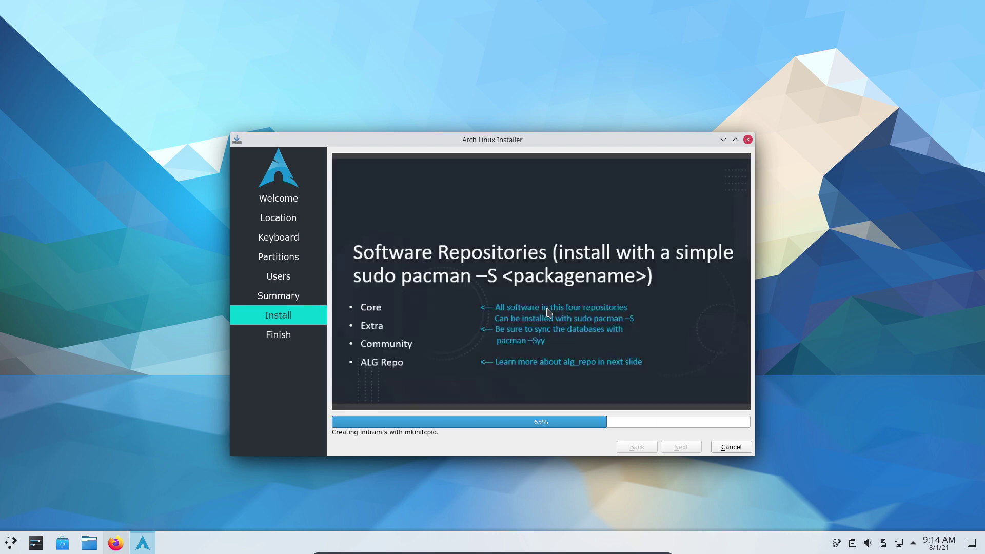
pyautogui.click(549, 311)
pyautogui.click(549, 312)
pyautogui.click(549, 312)
pyautogui.click(549, 312)
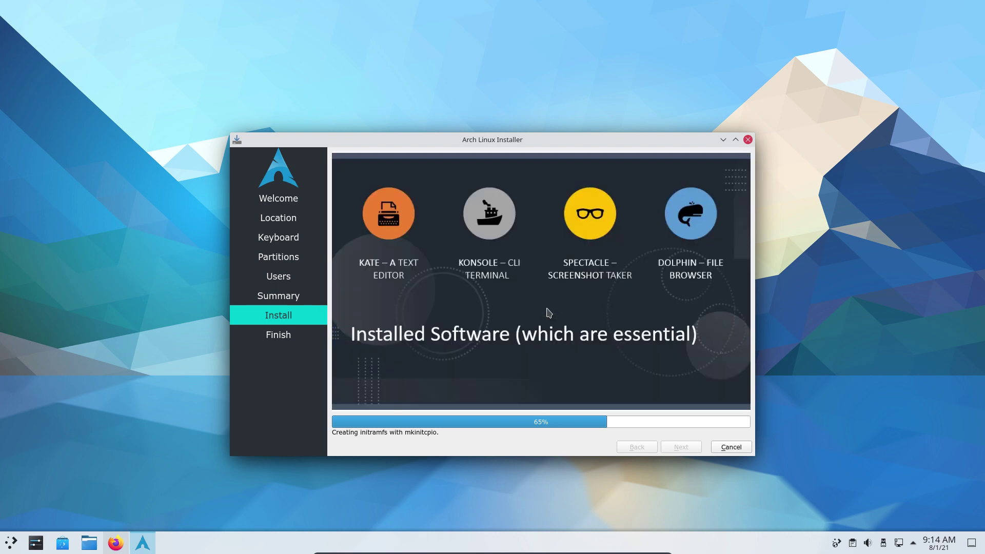
pyautogui.click(547, 311)
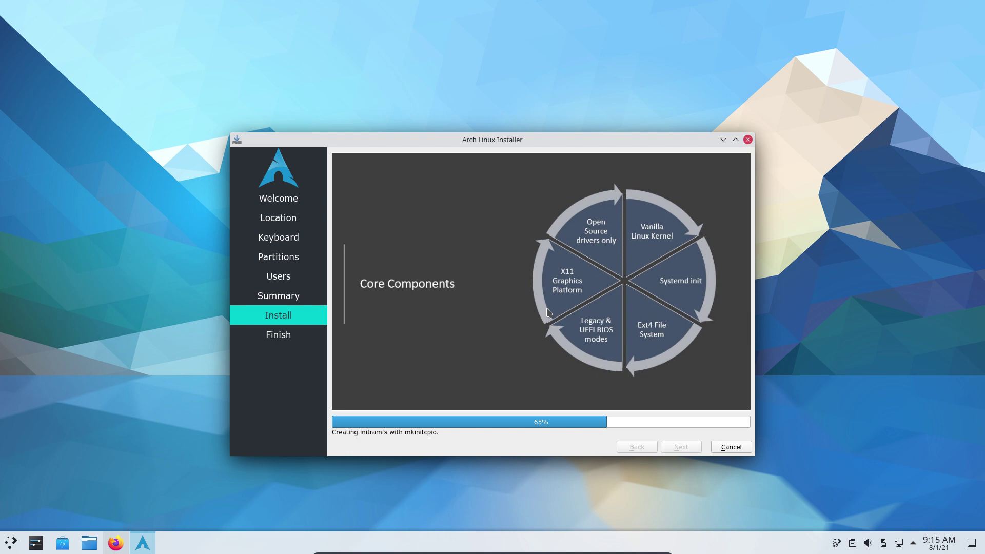
pyautogui.moveTo(434, 140); pyautogui.dragTo(642, 47)
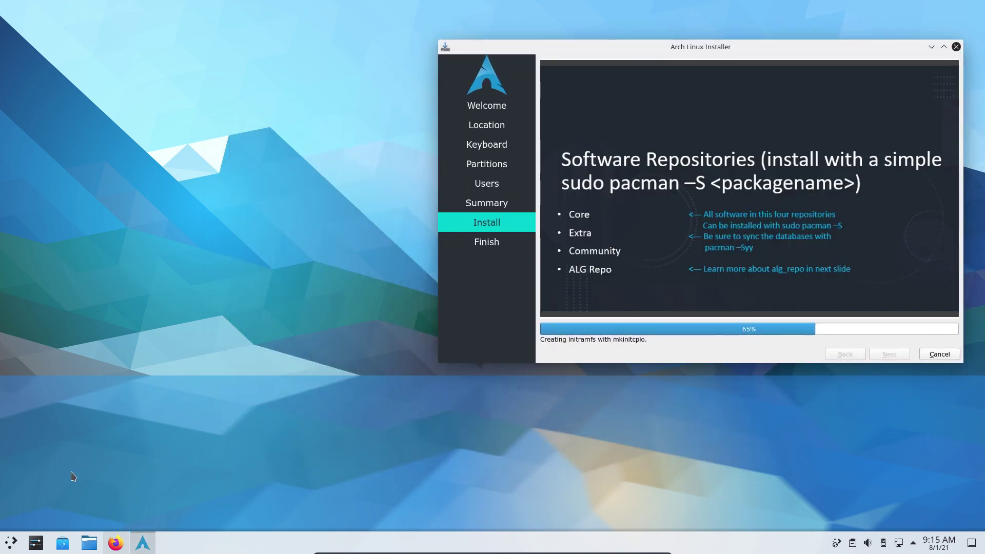
pyautogui.hotkey('ctrl', 'alt', 't')
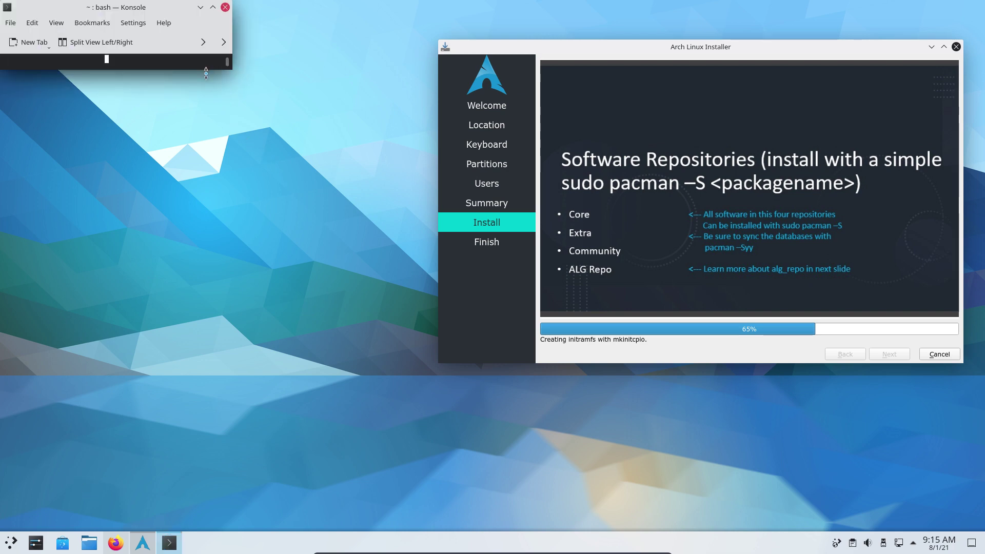
# Enlarge and reposition Konsole, then run neofetch
pyautogui.moveTo(205, 69); pyautogui.dragTo(239, 284)
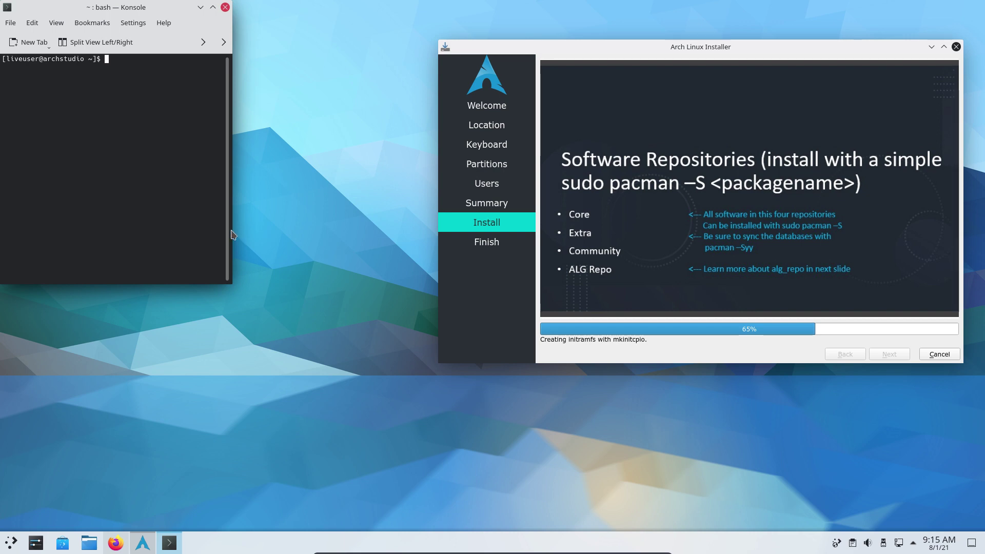
pyautogui.moveTo(233, 230); pyautogui.dragTo(480, 224)
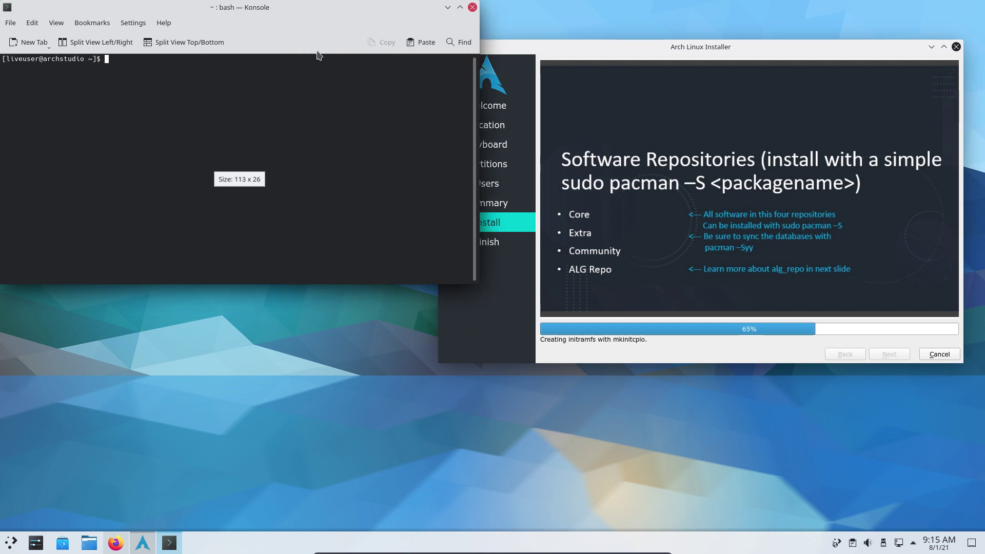
pyautogui.moveTo(244, 8); pyautogui.dragTo(295, 195)
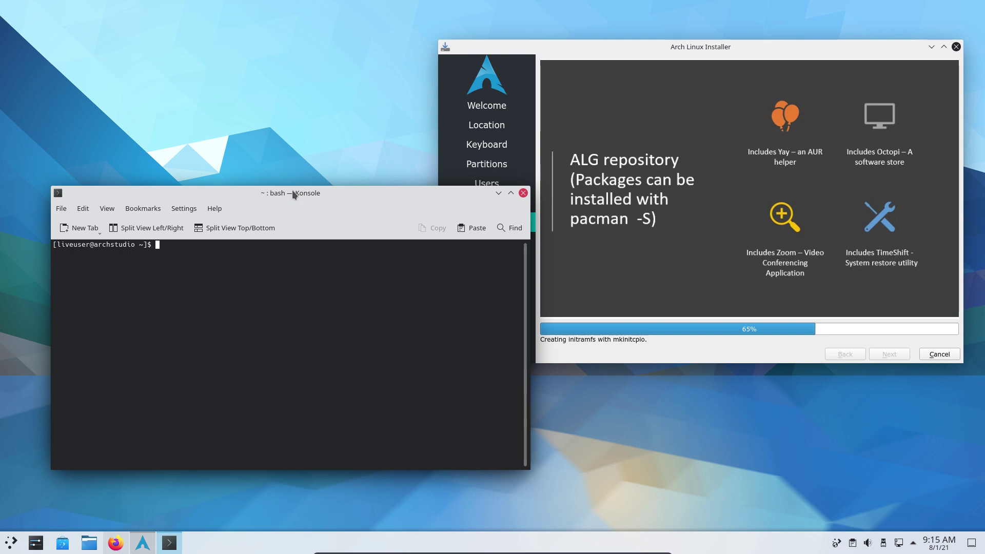
pyautogui.write('neofetch')
pyautogui.press('Return')
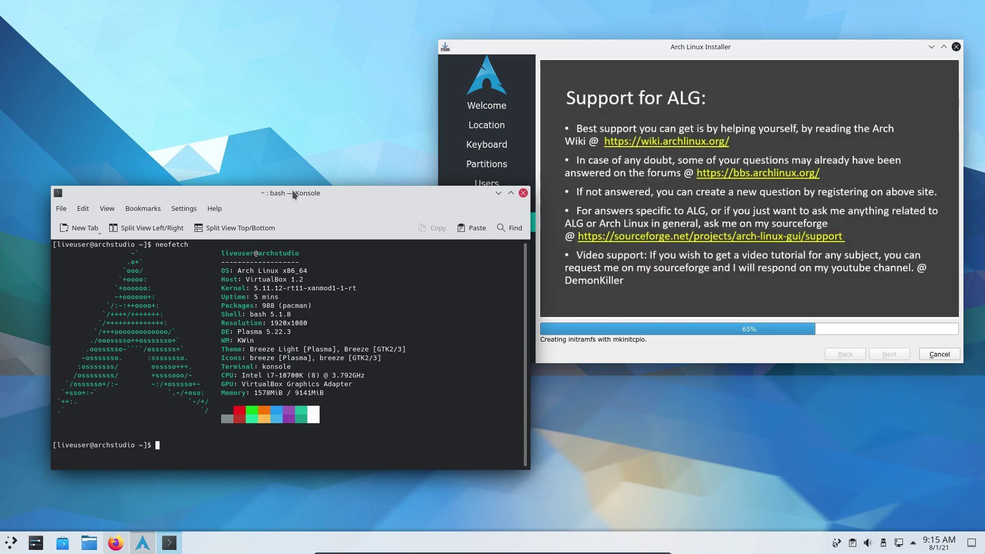
# Select the kernel version and sync the package databases with sudo pacman -Sy
pyautogui.doubleClick(323, 288)
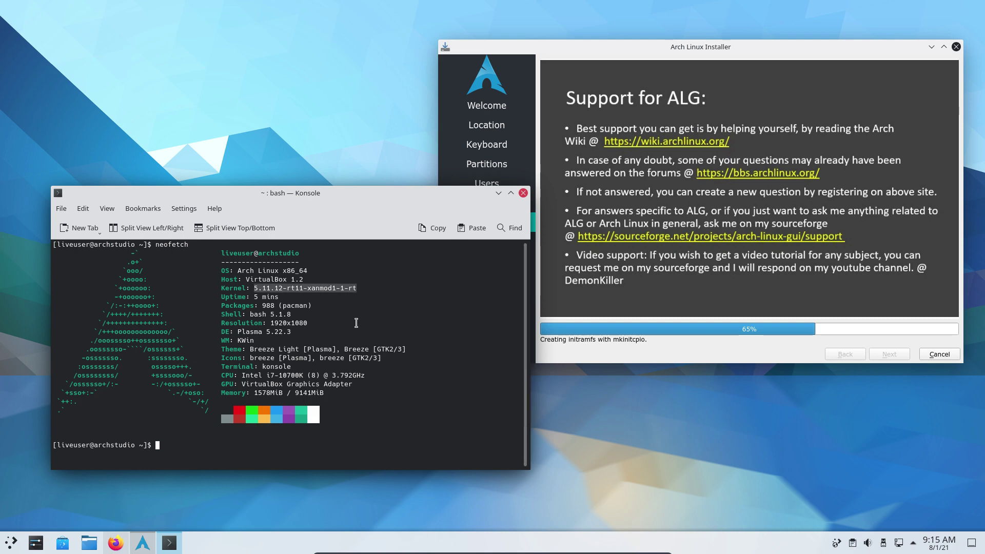
pyautogui.write('sudo pacman -Sy')
pyautogui.press('Return')
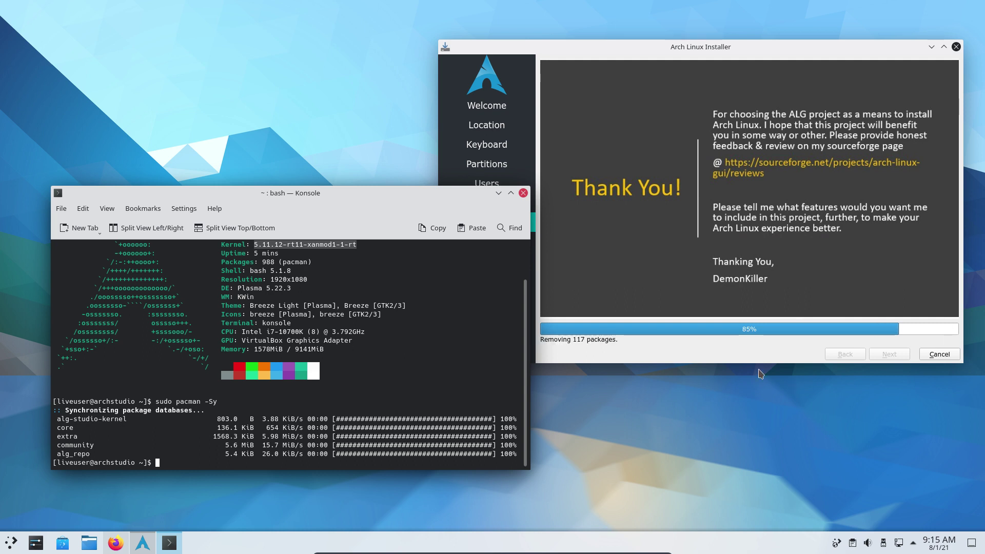
pyautogui.click(562, 360)
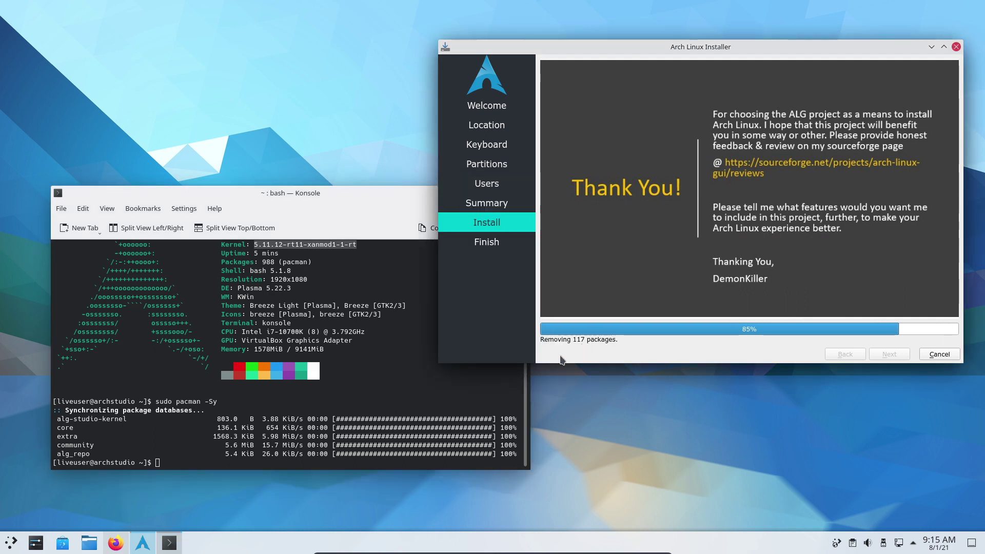
pyautogui.click(14, 543)
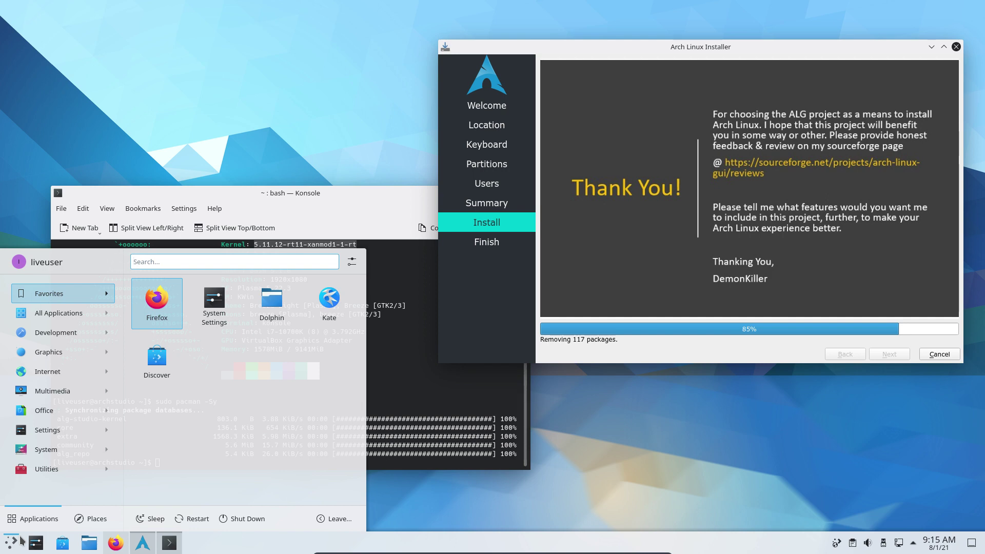
# Launch Discover via a 'sof' search and open its Settings page
pyautogui.write('sof')
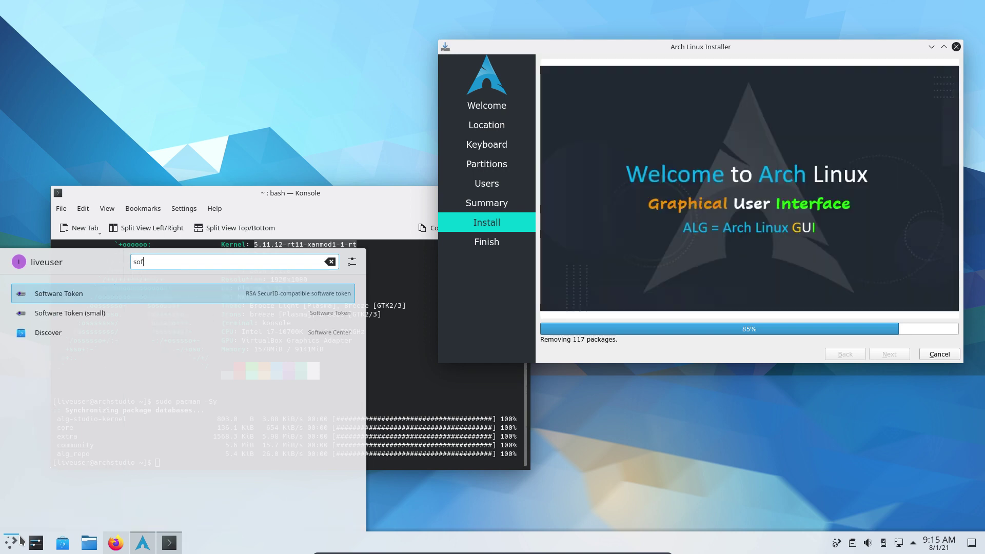
pyautogui.click(80, 338)
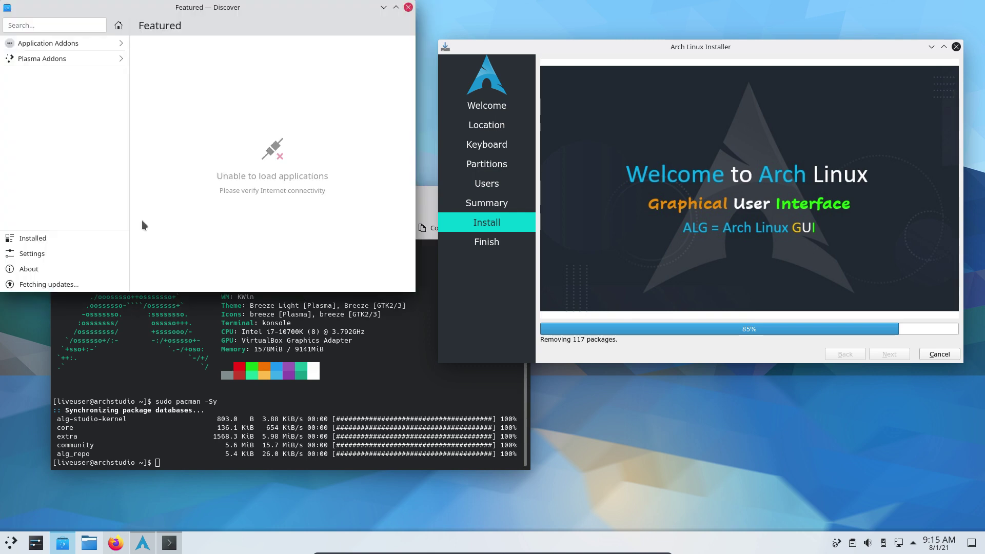
pyautogui.moveTo(130, 15); pyautogui.dragTo(233, 117)
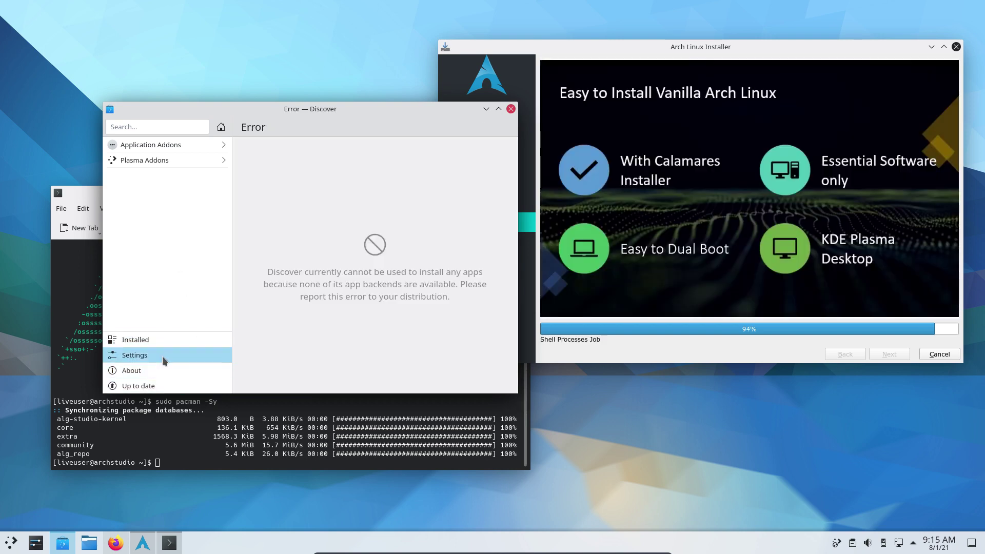
pyautogui.click(162, 356)
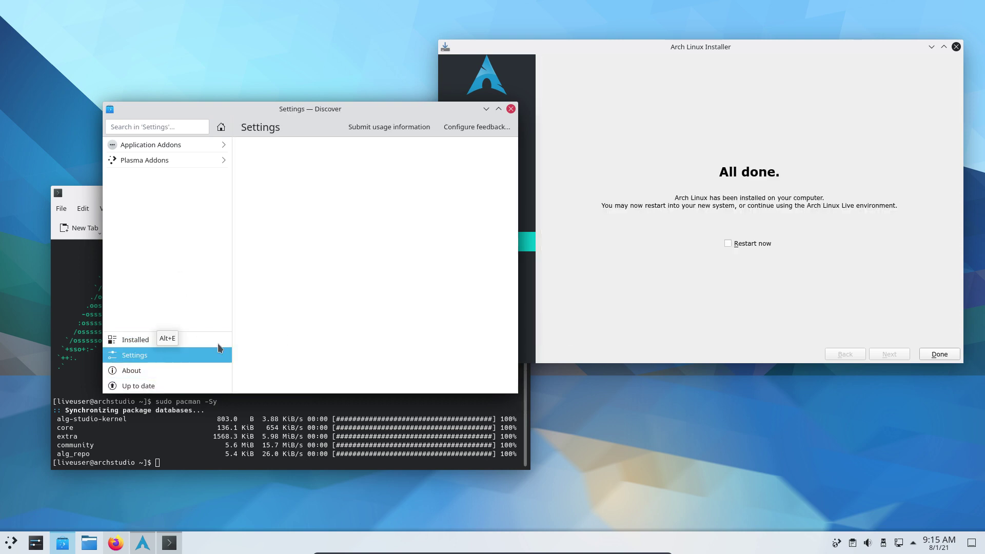
# Tick Restart now in the finished installer and click Done
pyautogui.click(777, 278)
pyautogui.click(760, 245)
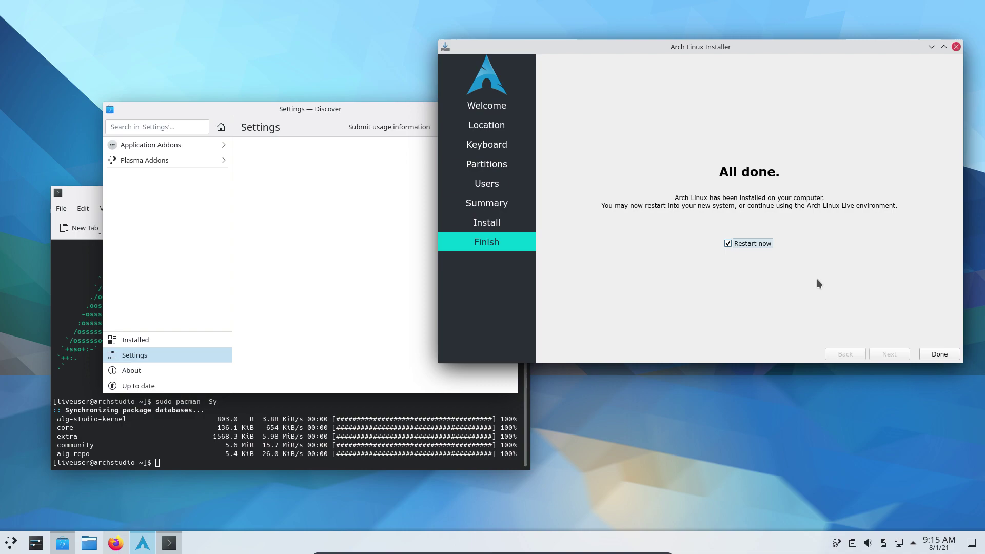
pyautogui.click(949, 356)
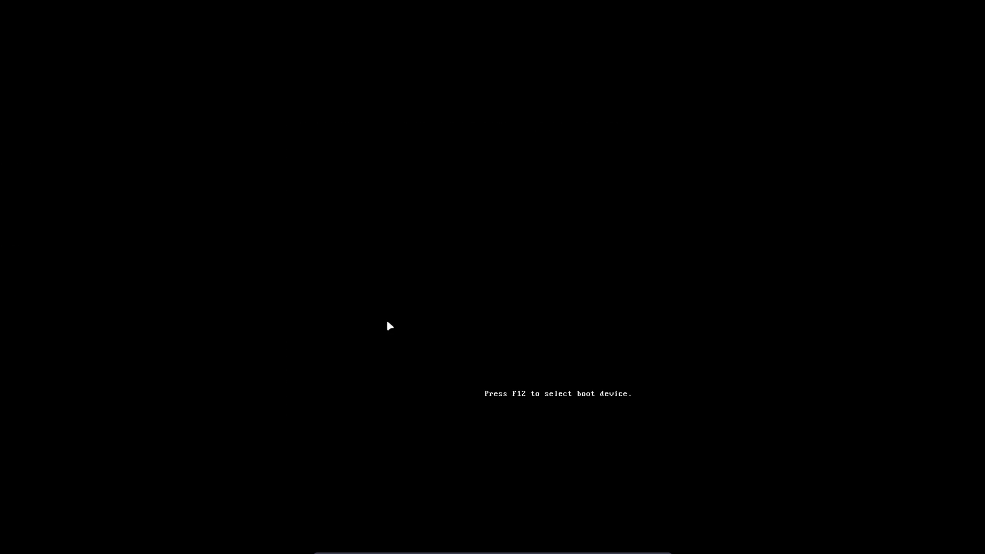
# Choose 'Boot existing OS' from the live boot menu and halt the GRUB countdown
pyautogui.press('Down')
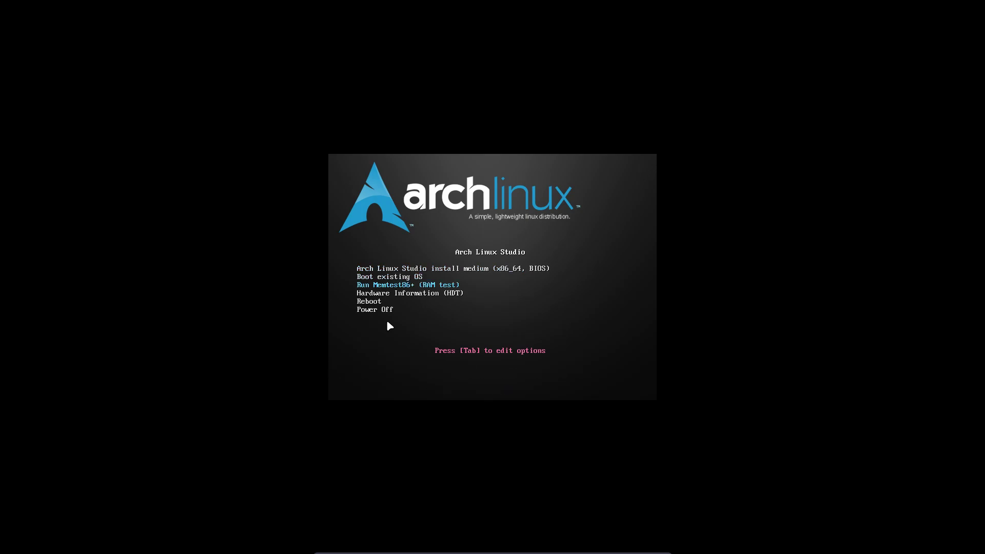
pyautogui.press('Up')
pyautogui.press('Return')
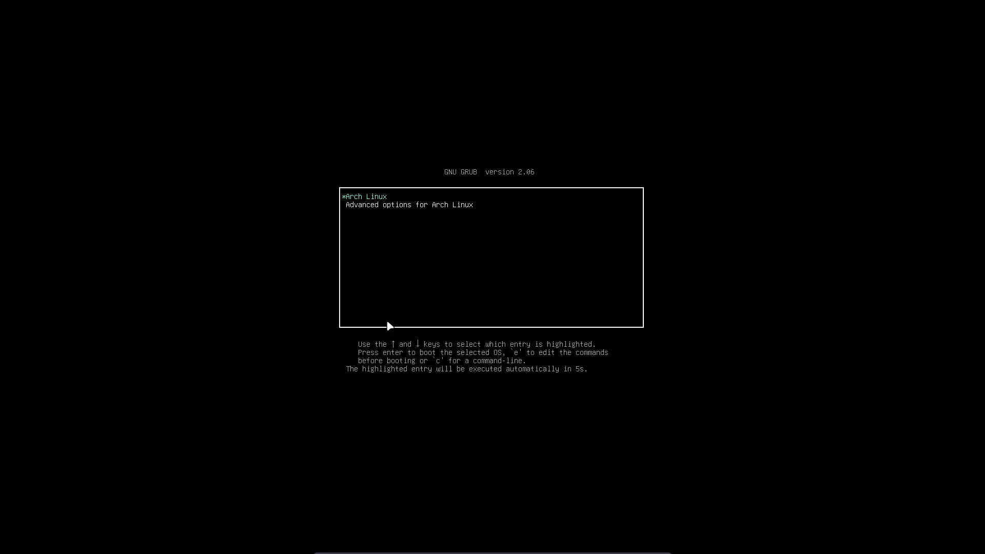
pyautogui.press('Down')
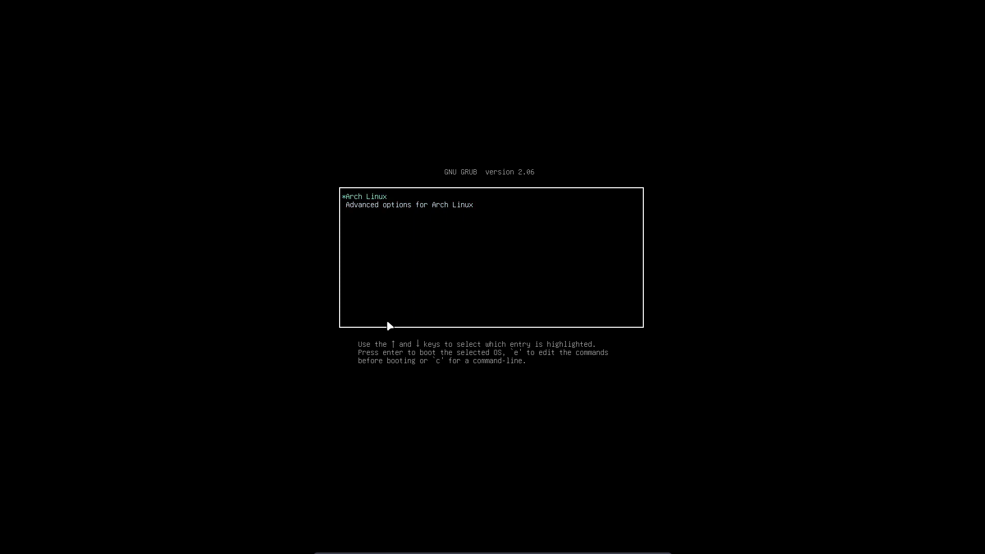
# Edit the Arch Linux entry's kernel line, discard the changes, and boot it unchanged
pyautogui.press('e')
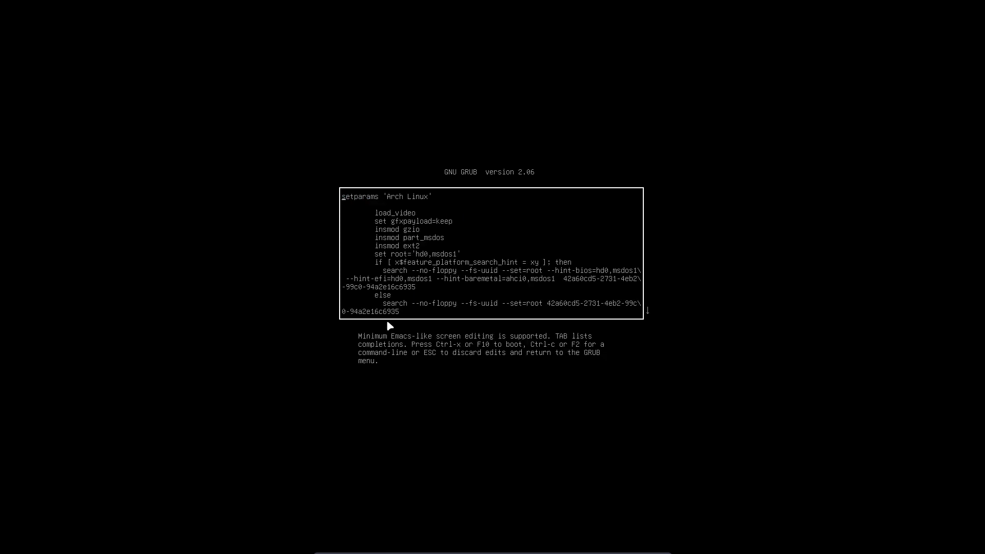
pyautogui.press('Down')
pyautogui.press('Down')
pyautogui.press('Down')
pyautogui.press('Down')
pyautogui.press('Down')
pyautogui.press('Down')
pyautogui.press('Down')
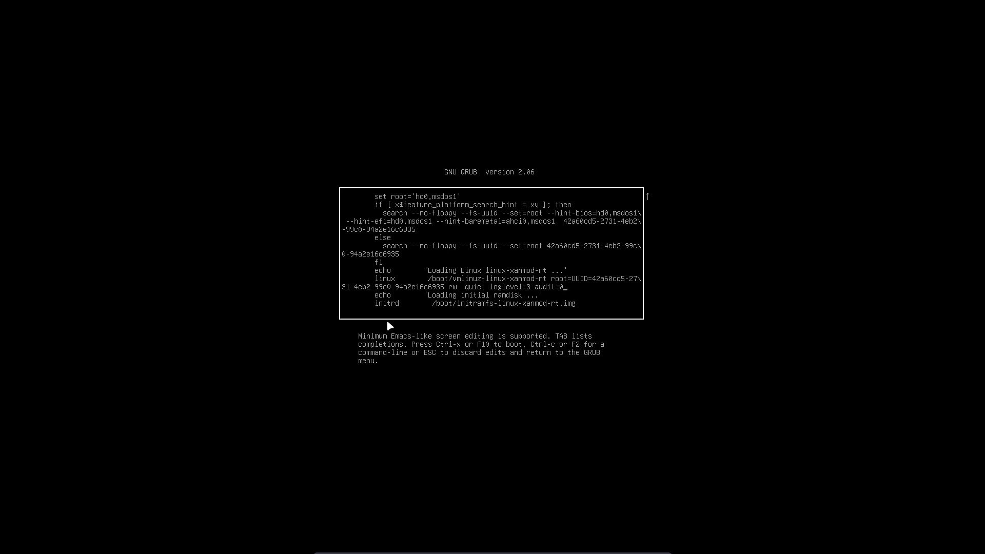
pyautogui.write('on')
pyautogui.press('BackSpace')
pyautogui.press('BackSpace')
pyautogui.write('mod')
pyautogui.press('Escape')
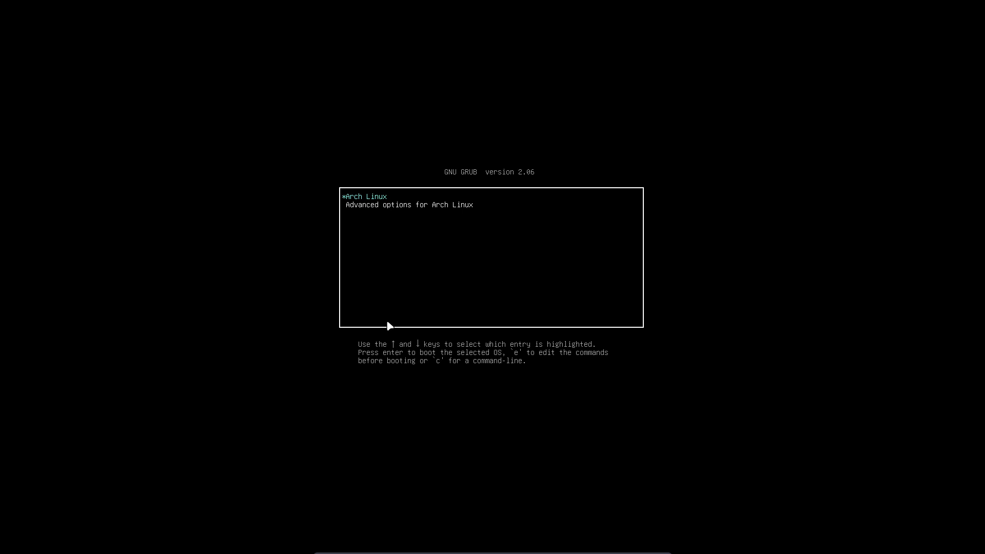
pyautogui.press('Return')
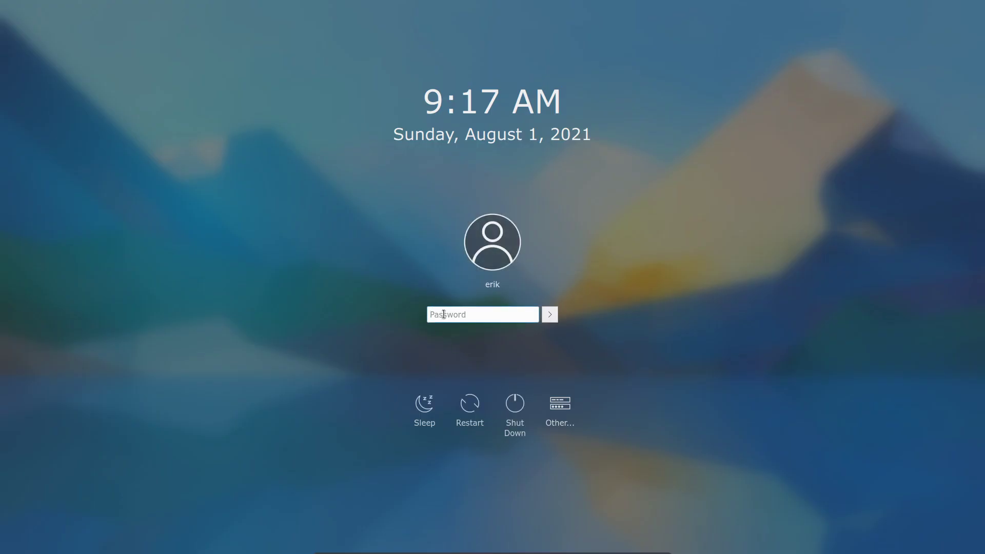
# Enter the account password at the SDDM login screen to reach the Plasma desktop
pyautogui.write('password')
pyautogui.press('Return')
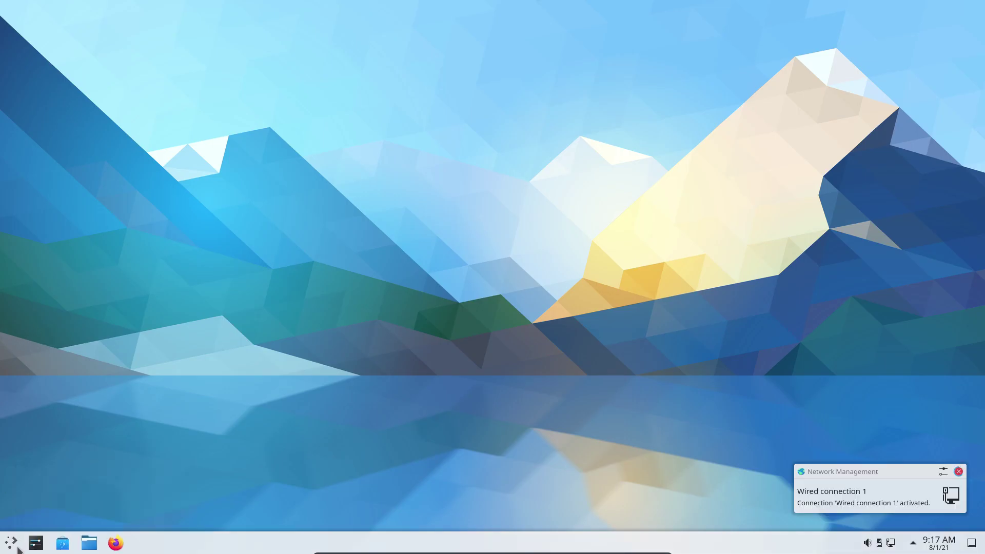
# Launch System Settings from the application launcher and maximize its window
pyautogui.click(19, 550)
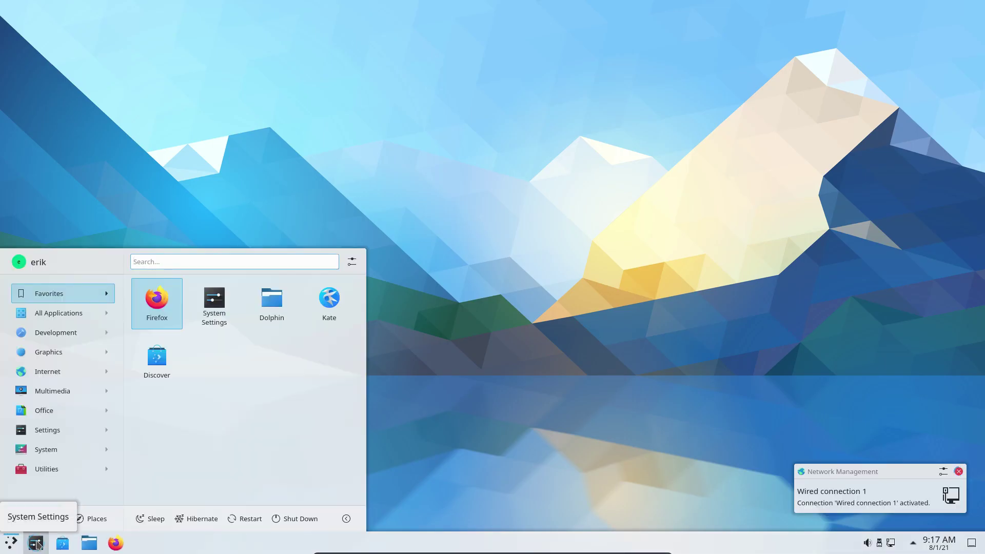
pyautogui.click(37, 544)
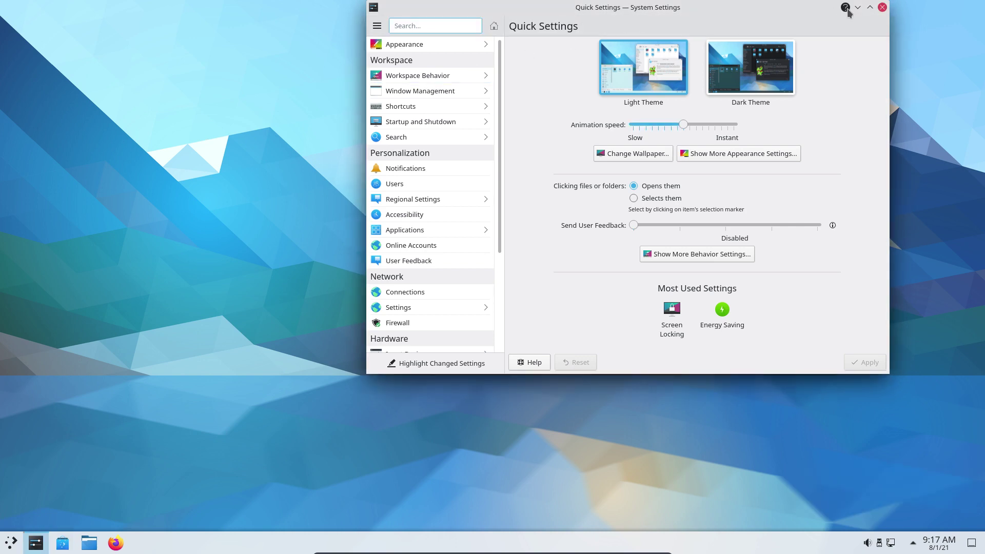
pyautogui.click(869, 8)
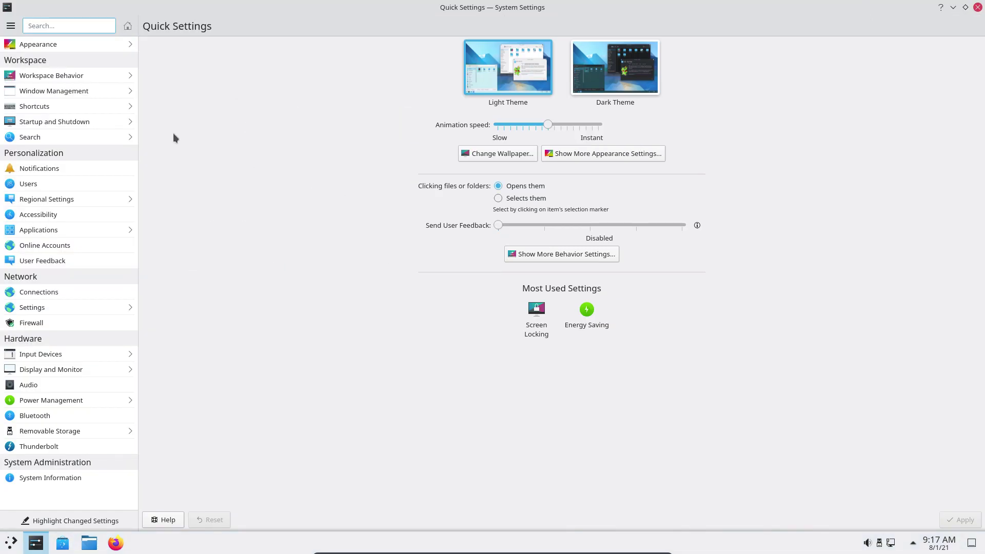
# Browse the Global Theme, Splash Screen, Login Screen and Icons settings, then close System Settings
pyautogui.click(63, 45)
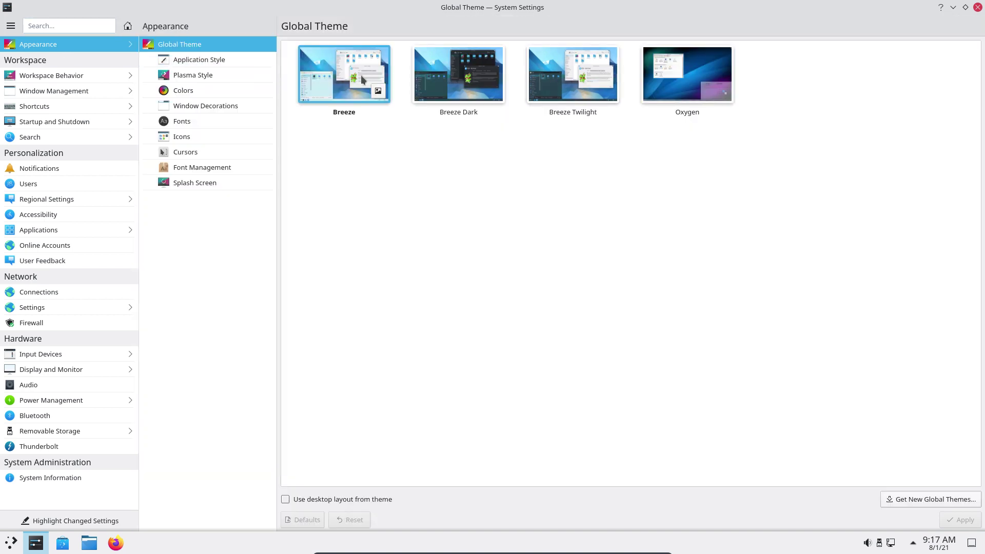
pyautogui.click(193, 183)
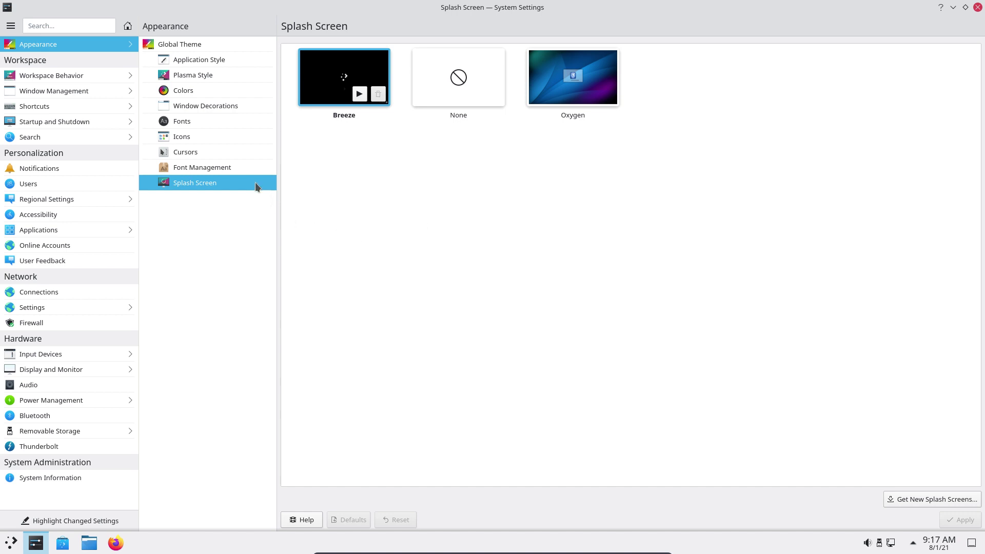
pyautogui.click(77, 121)
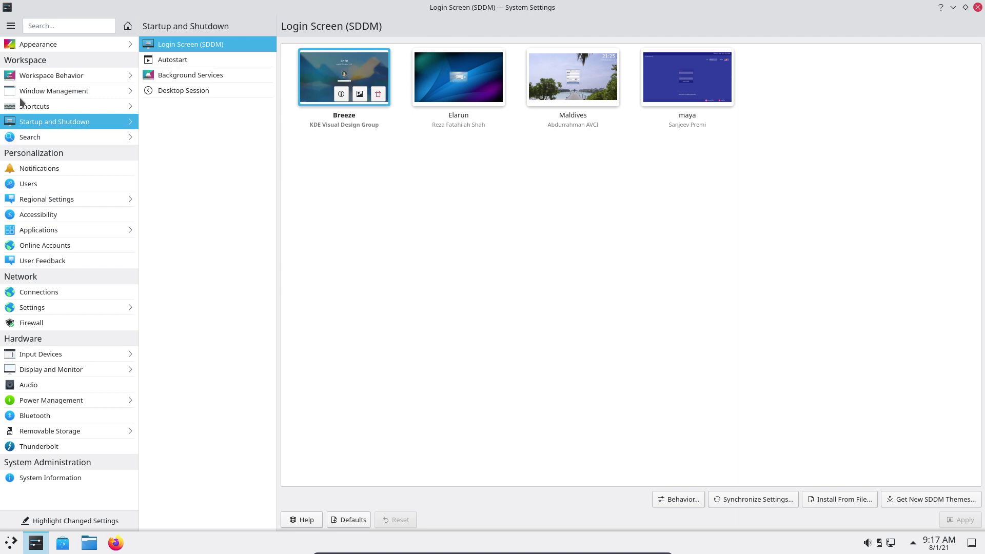
pyautogui.click(106, 44)
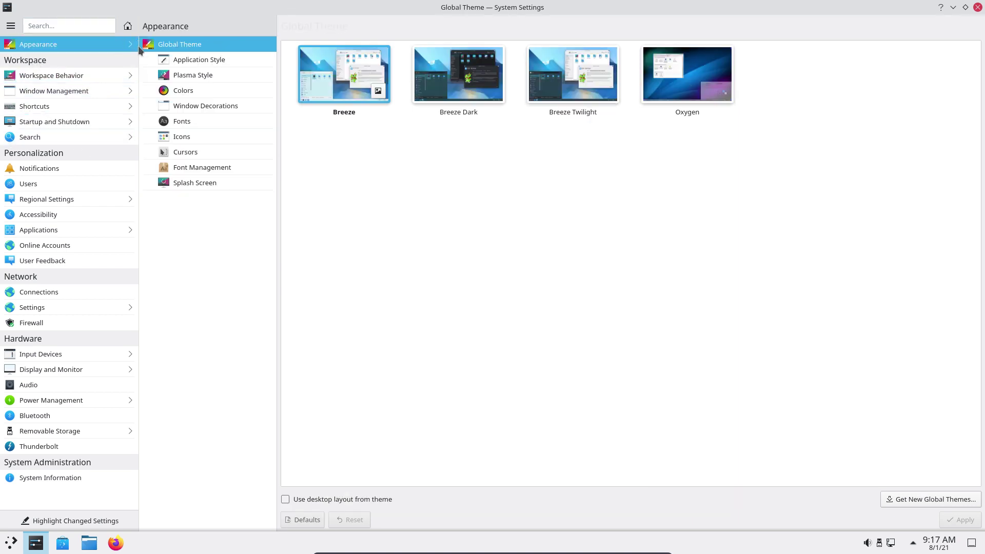
pyautogui.click(191, 137)
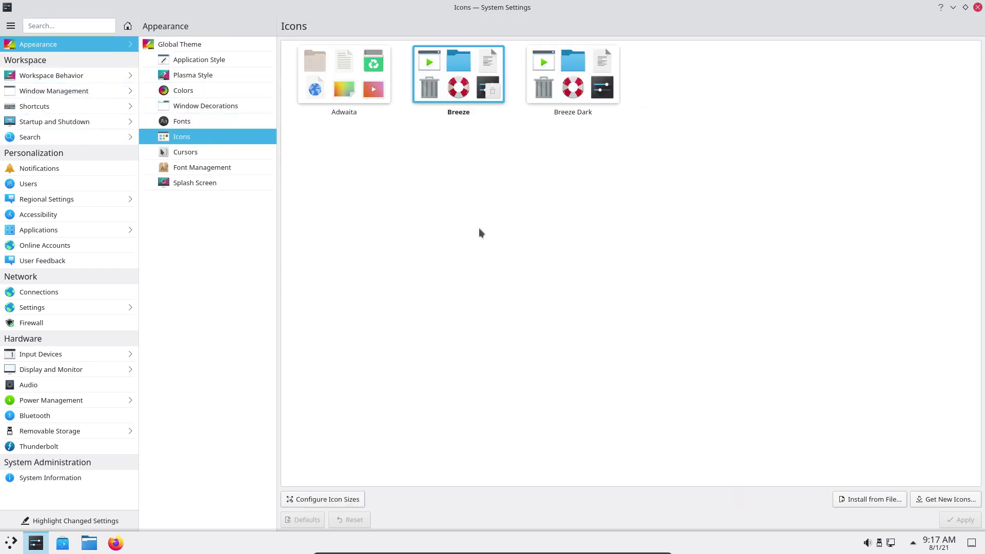
pyautogui.click(977, 8)
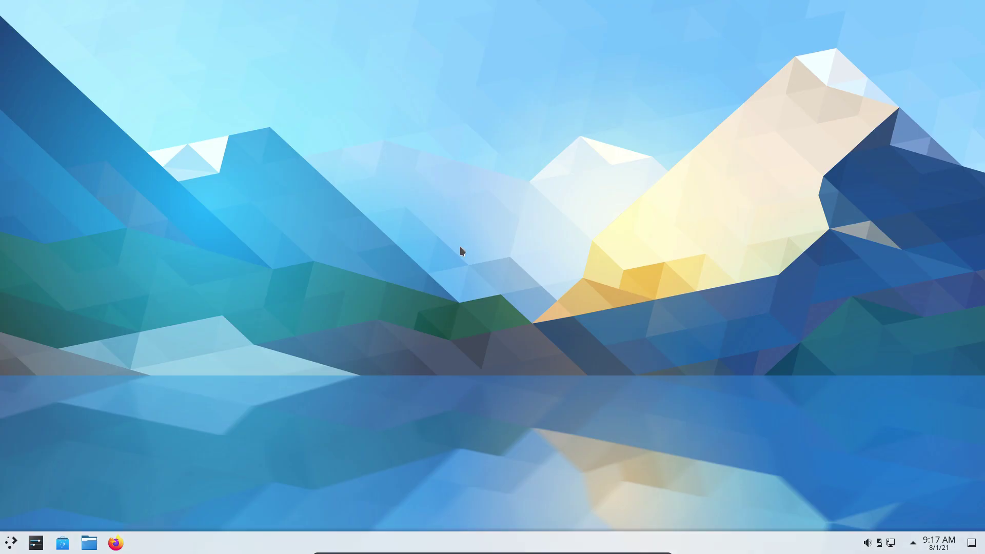
# Open a maximized Konsole and run sudo pacman -Syyu
pyautogui.hotkey('ctrl', 'alt', 't')
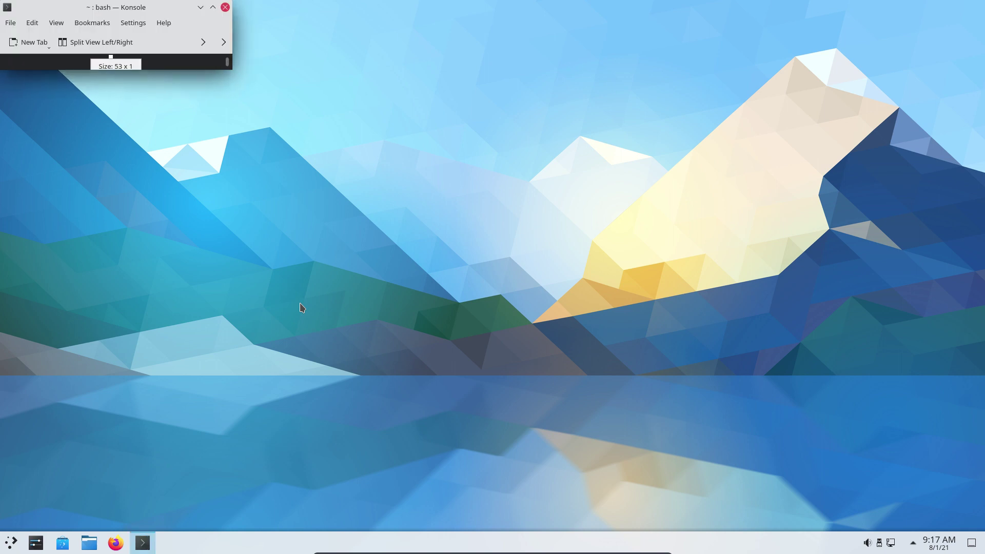
pyautogui.doubleClick(143, 7)
pyautogui.write('sudo pa')
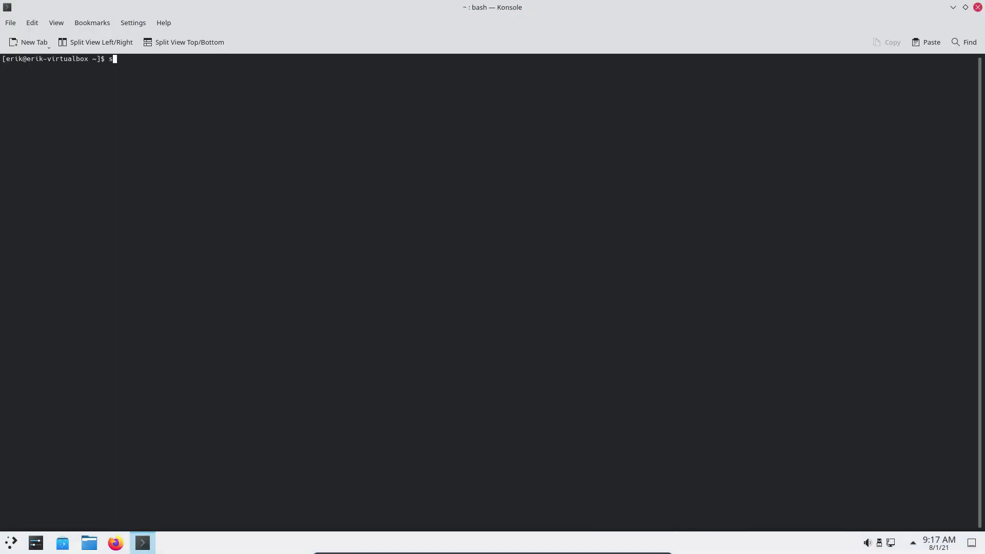
pyautogui.write('cman -Syyu')
pyautogui.press('Return')
pyautogui.press('Return')
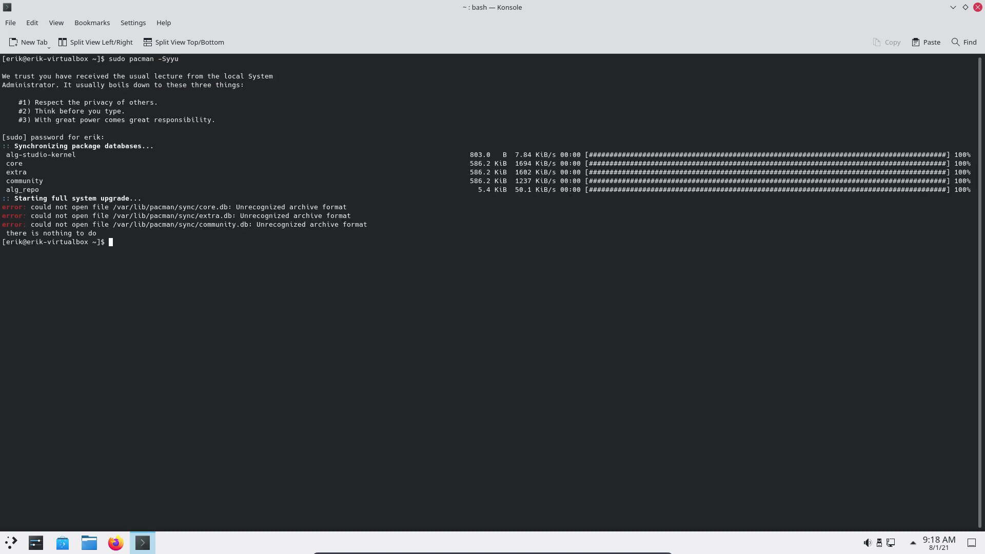
# Rerun sudo pacman -Syyu twice more, each failing with unrecognized archive format errors
pyautogui.press('Up')
pyautogui.press('Return')
pyautogui.press('Up')
pyautogui.press('Return')
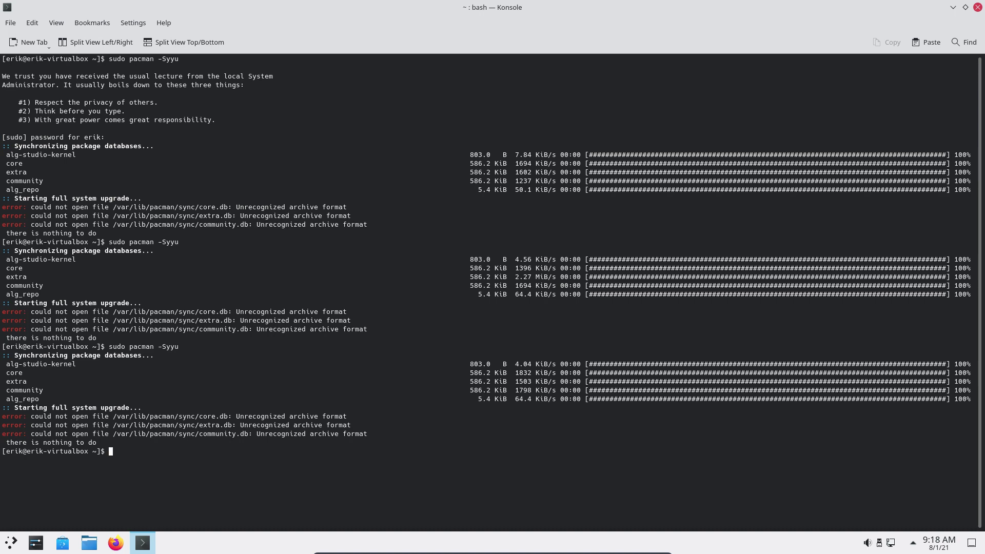
# Enter the command sudo nano /etc/pacman.d/mirrorlist at the prompt
pyautogui.write('non')
pyautogui.press('BackSpace')
pyautogui.write('sudo nano /etc/pacman.d/mirrorlist')
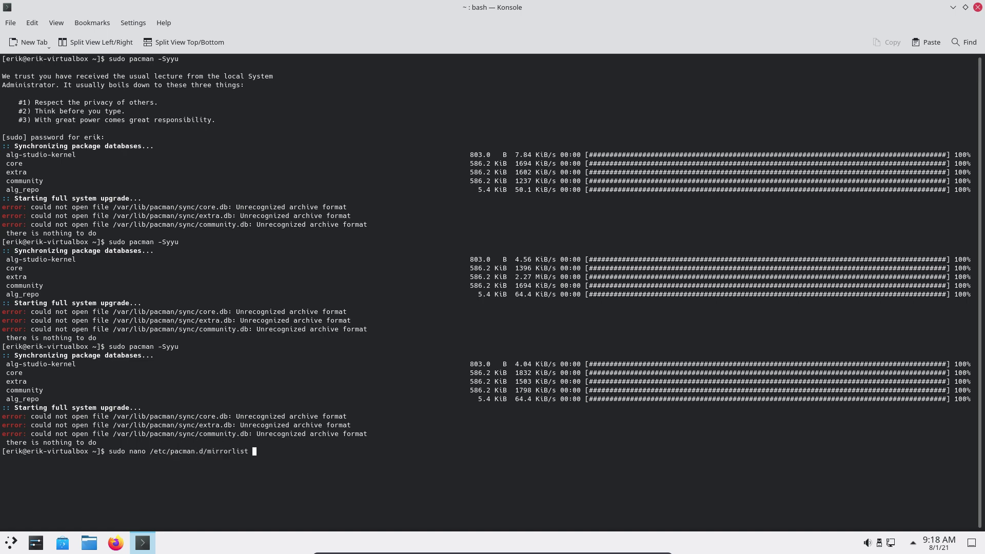
# Comment out the first Worldwide server in the mirrorlist with # and save the file
pyautogui.press('Return')
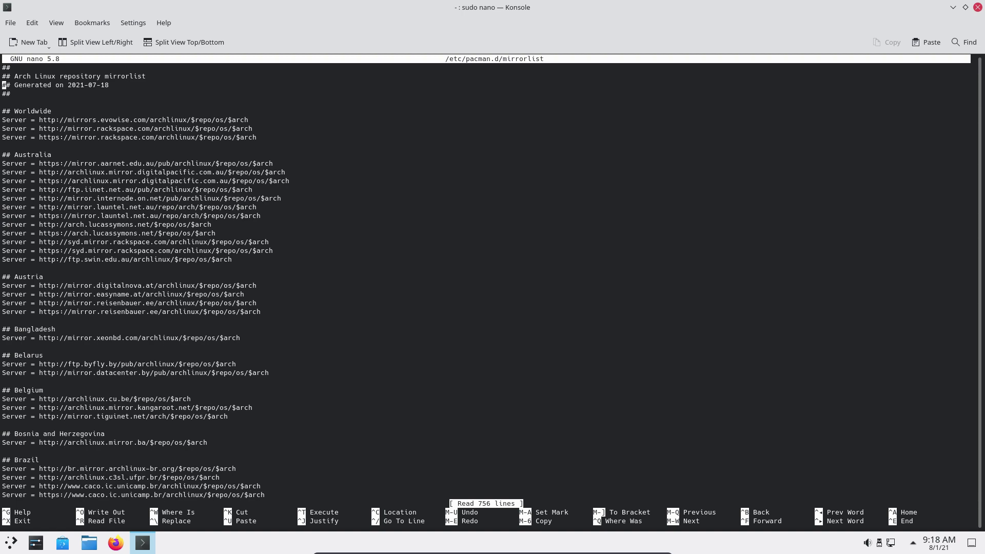
pyautogui.write('#')
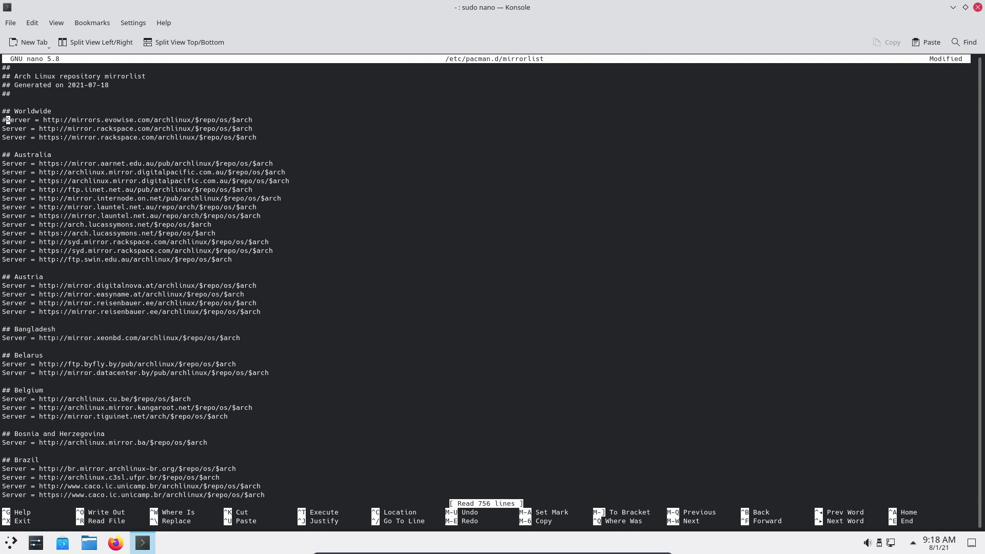
pyautogui.hotkey('ctrl', 'x')
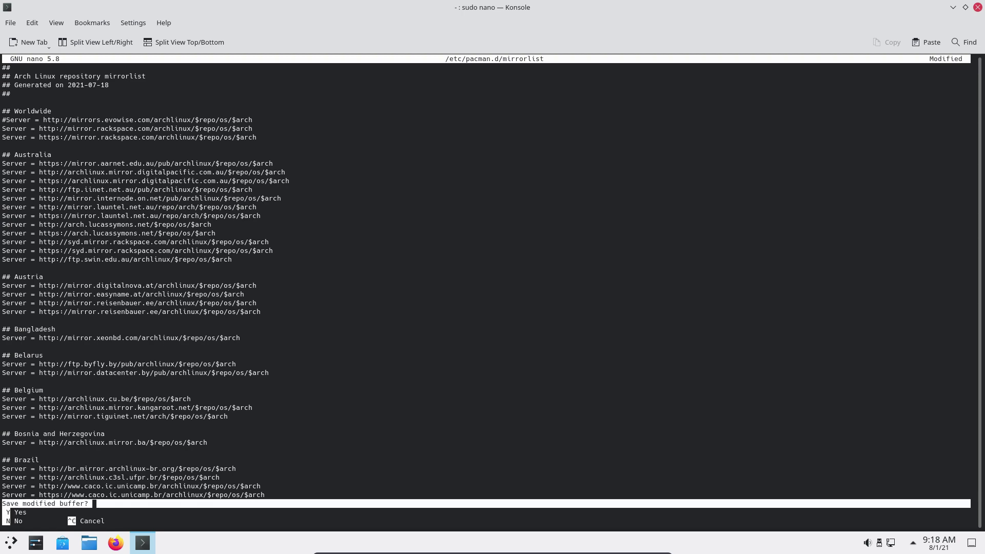
pyautogui.press('y')
pyautogui.press('Return')
# Rerun sudo pacman -Syyu, accepting jack2 replacing jack, so all 103 packages upgrade
pyautogui.press('Up')
pyautogui.press('Up')
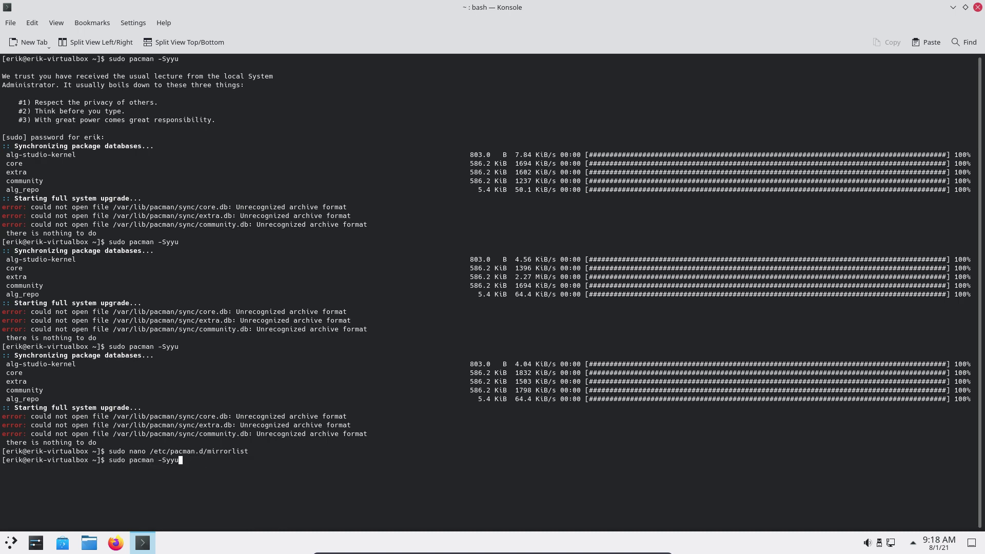
pyautogui.press('Return')
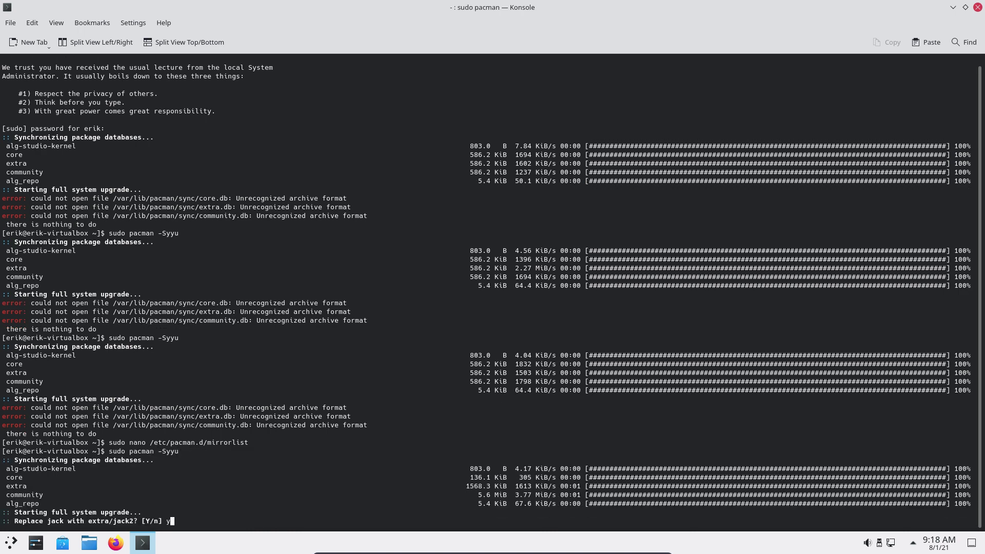
pyautogui.write('y')
pyautogui.press('Return')
pyautogui.press('Return')
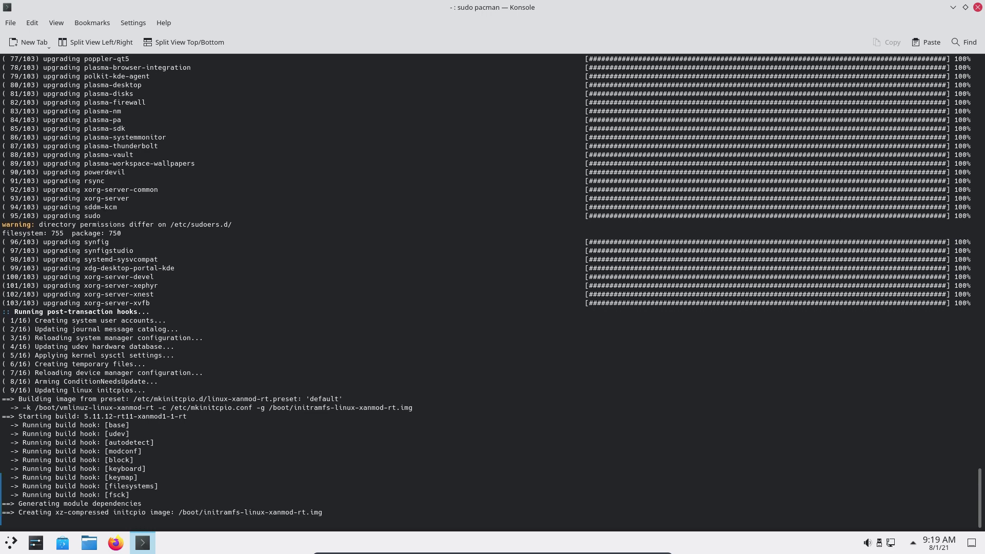
pyautogui.press('super+KP_Enter')
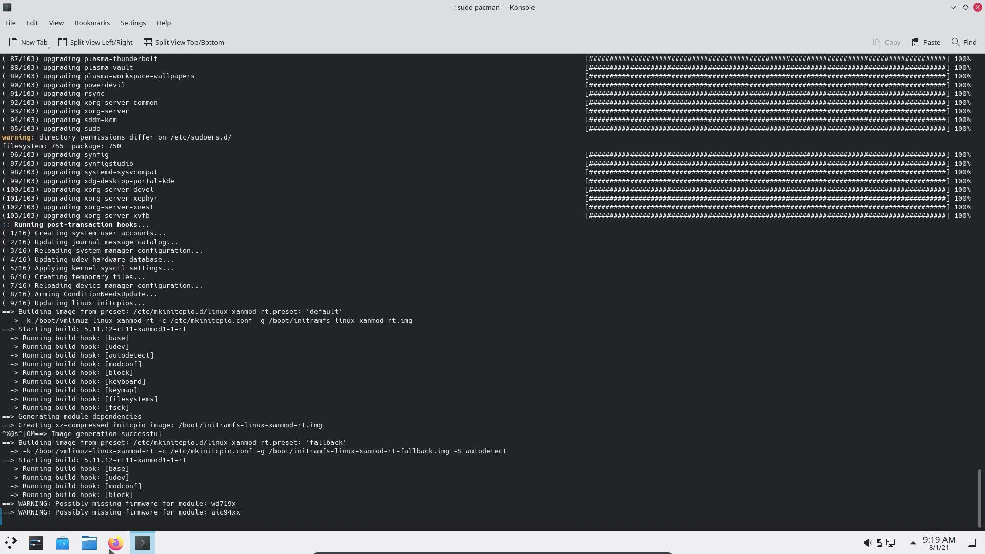
# Open the boot folder on the 30.5 GiB Internal Drive in Dolphin
pyautogui.click(90, 544)
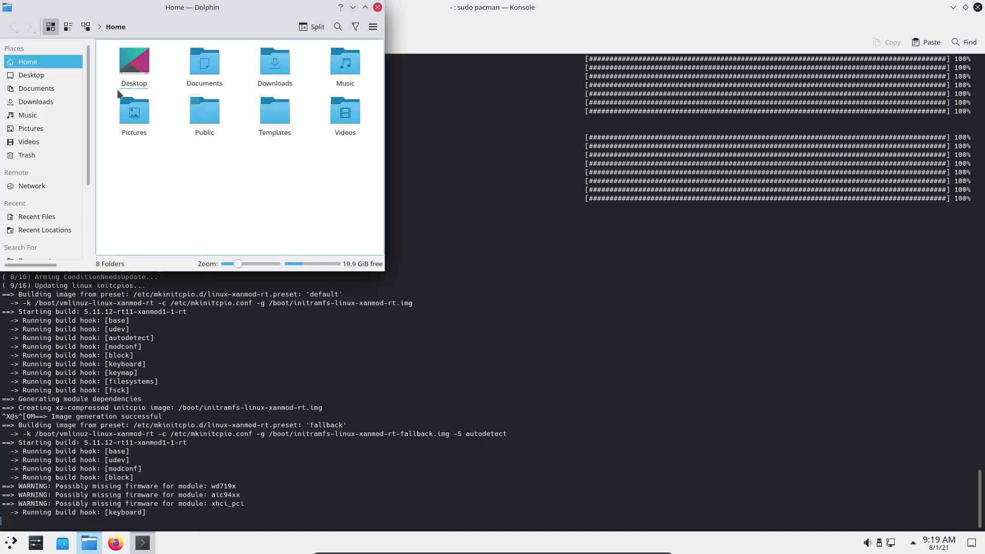
pyautogui.scroll(-3, 57, 227)
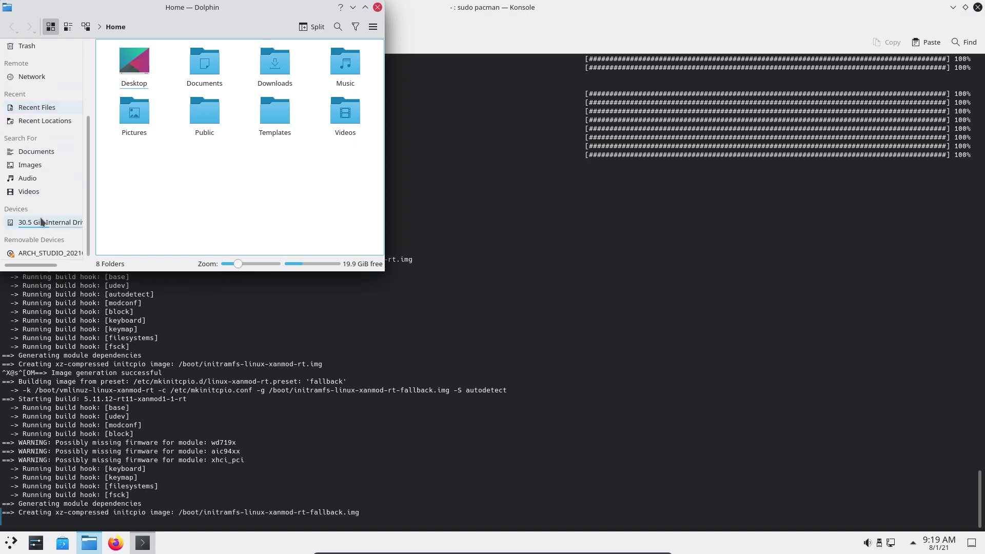
pyautogui.click(48, 222)
pyautogui.click(193, 70)
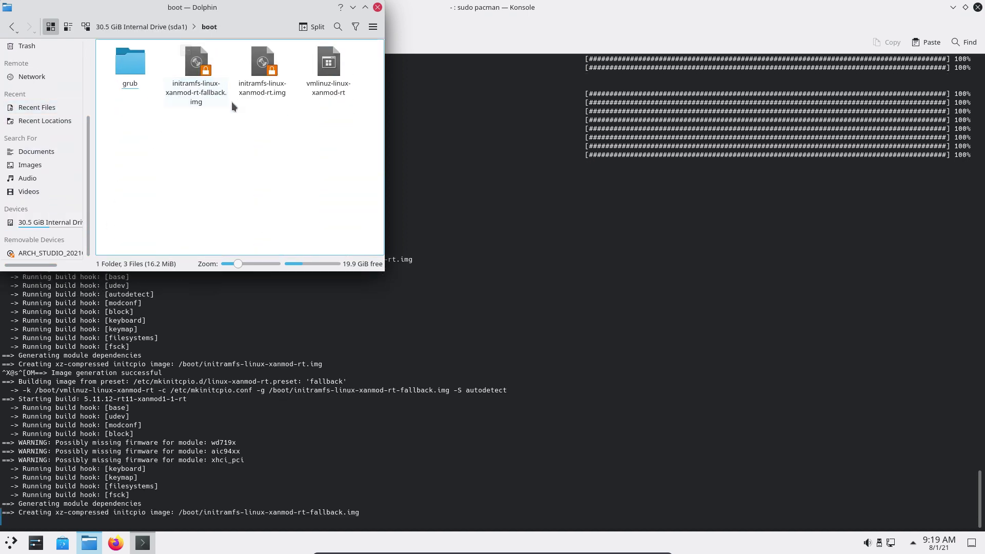
# Inspect the initramfs images in /boot, close Dolphin, and type sudo reboot in Konsole
pyautogui.click(198, 94)
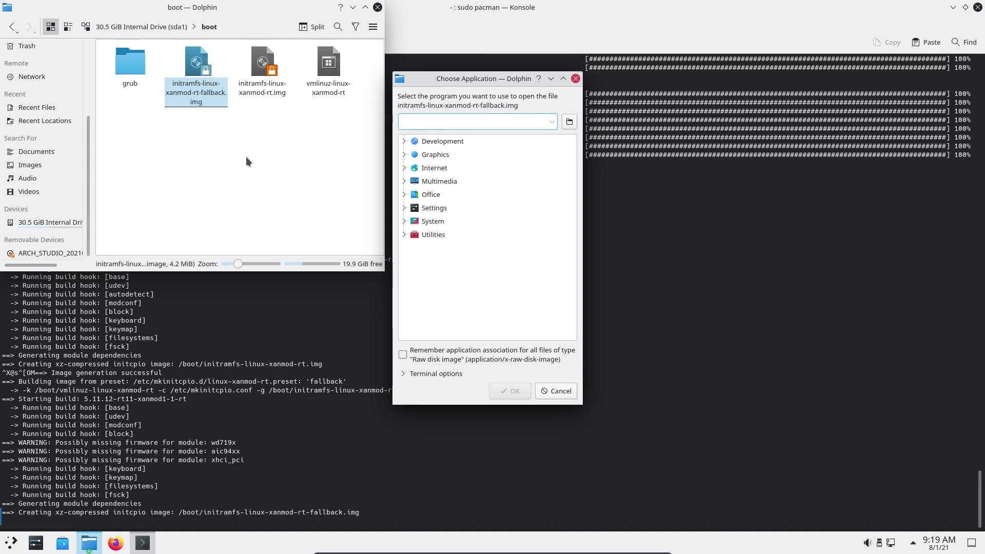
pyautogui.click(555, 390)
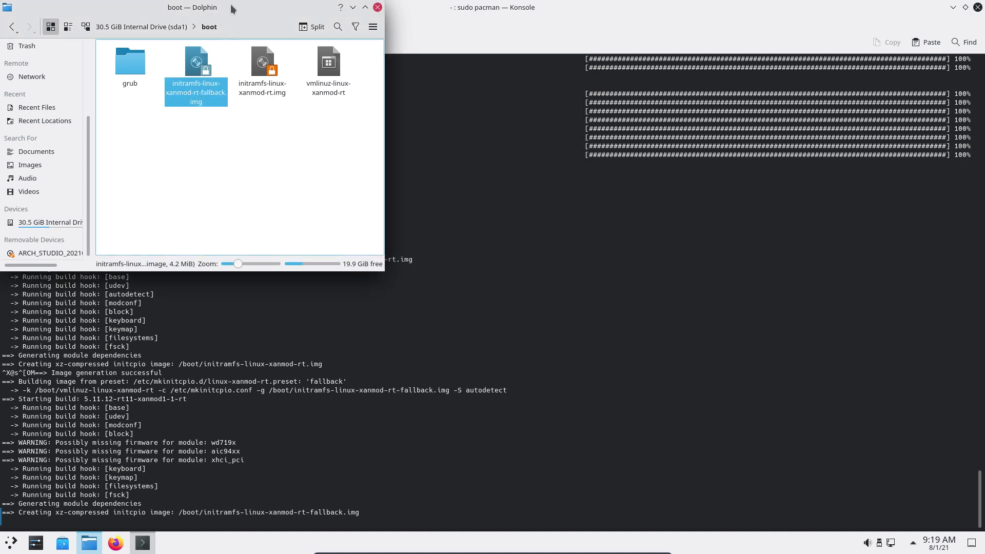
pyautogui.moveTo(230, 5); pyautogui.dragTo(503, 100)
pyautogui.click(519, 252)
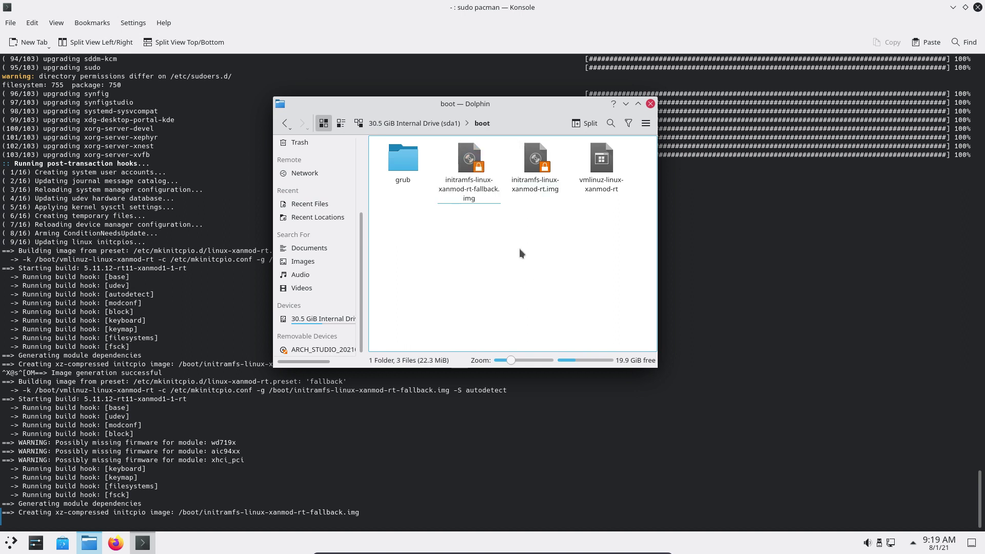
pyautogui.rightClick(471, 156)
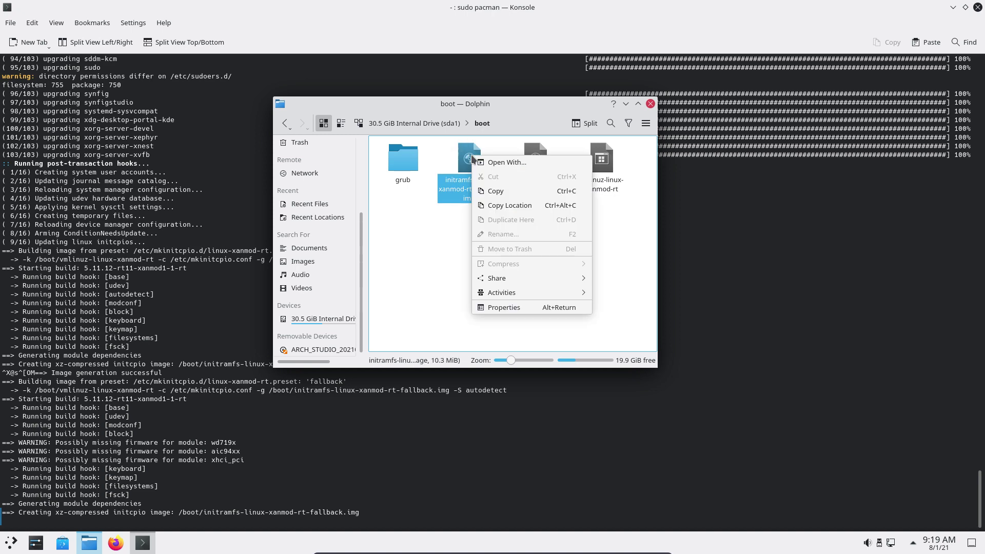
pyautogui.click(440, 260)
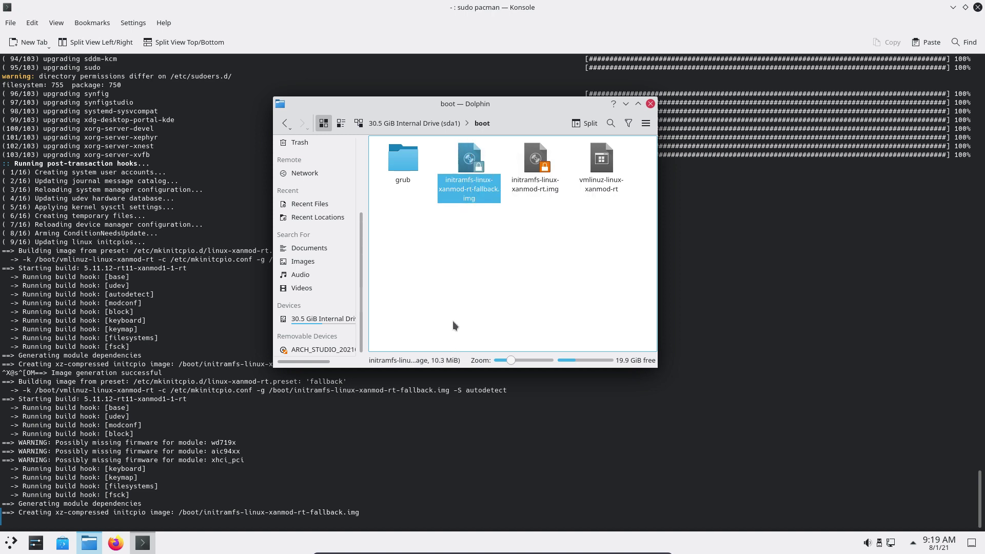
pyautogui.click(457, 312)
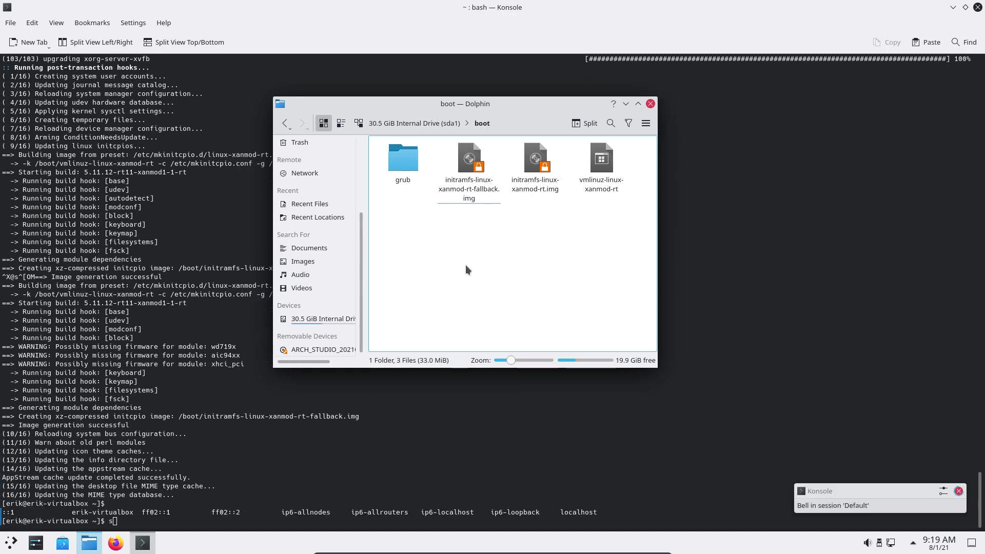
pyautogui.click(651, 104)
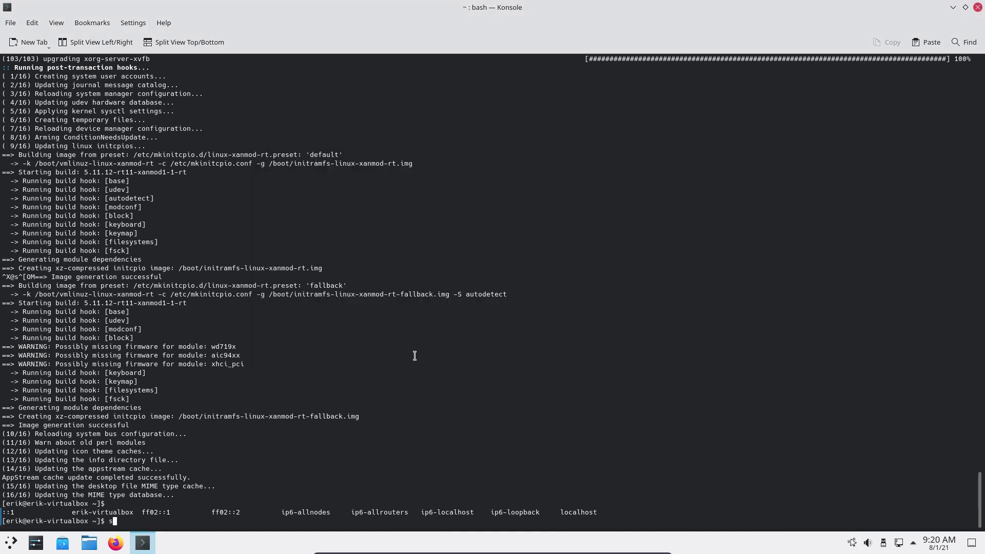
pyautogui.write('sudo reboot')
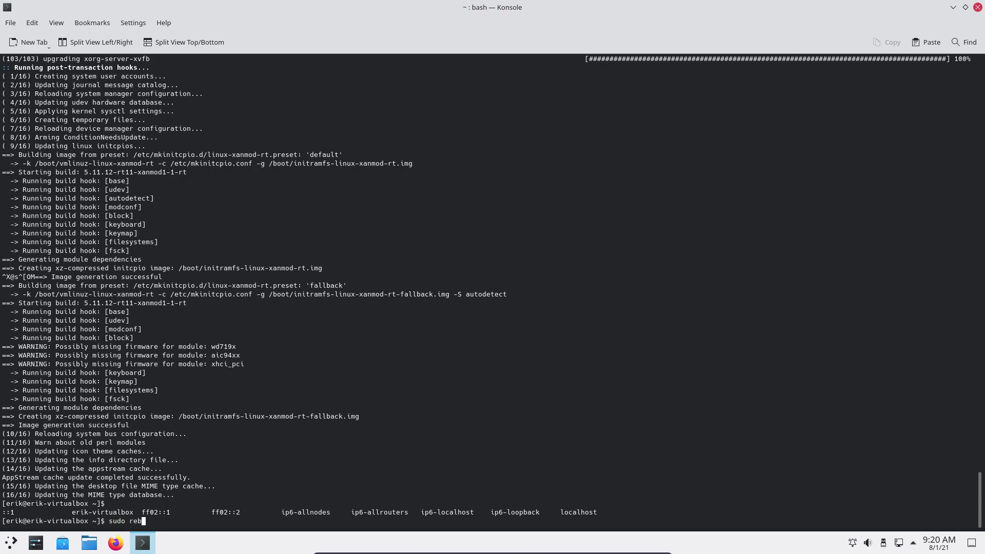